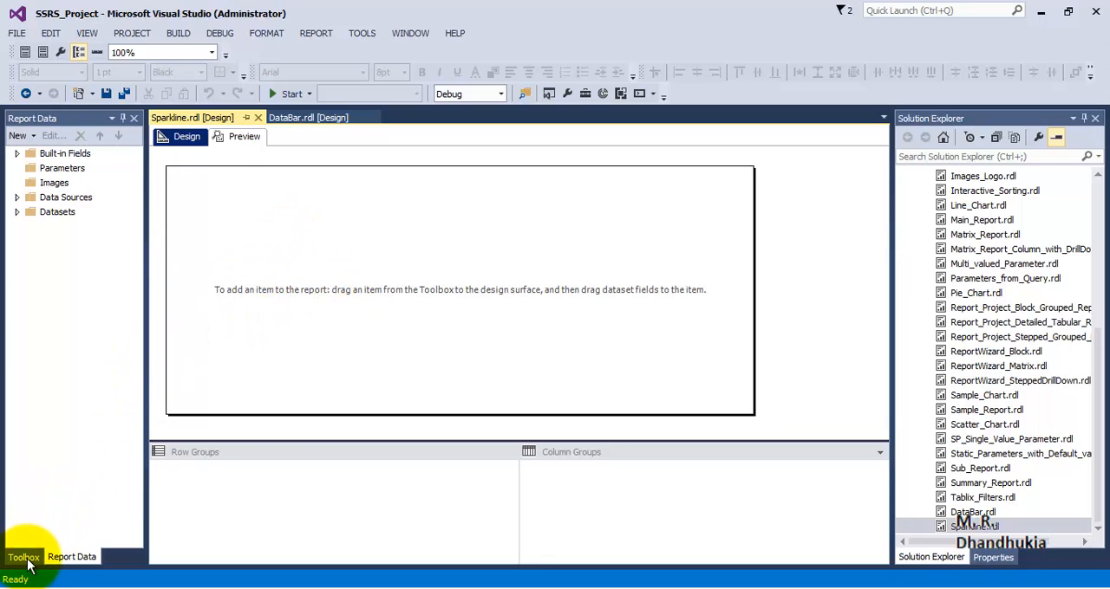
# Review the query behind DataSet1, including its Region, ItemsSold, MonthName and MonthNumber columns
pyautogui.click(17, 211)
pyautogui.doubleClick(73, 226)
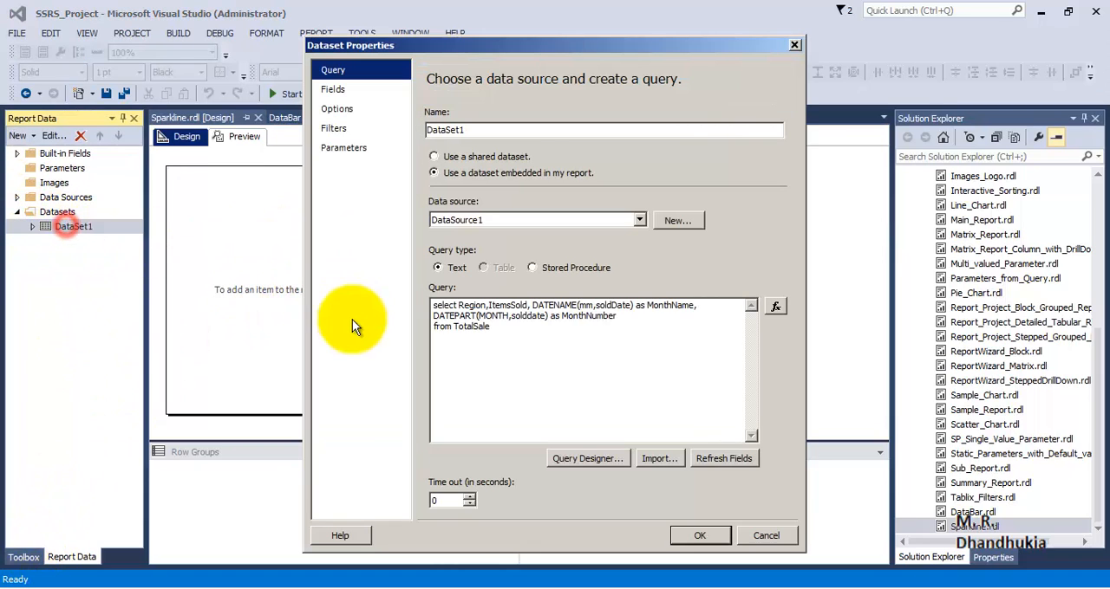
pyautogui.moveTo(492, 327); pyautogui.dragTo(492, 306)
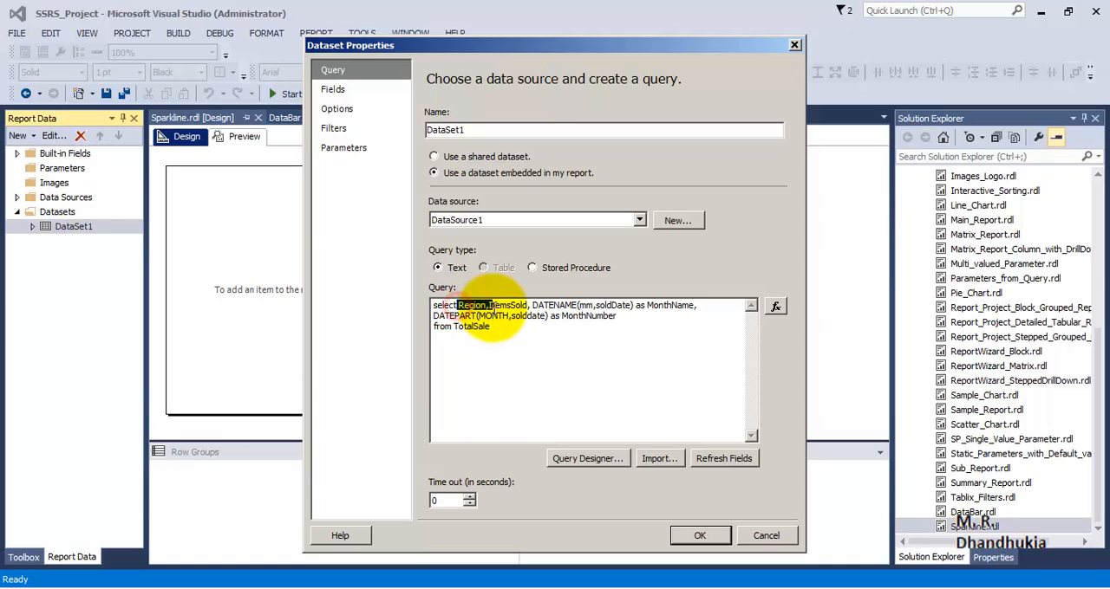
pyautogui.click(664, 337)
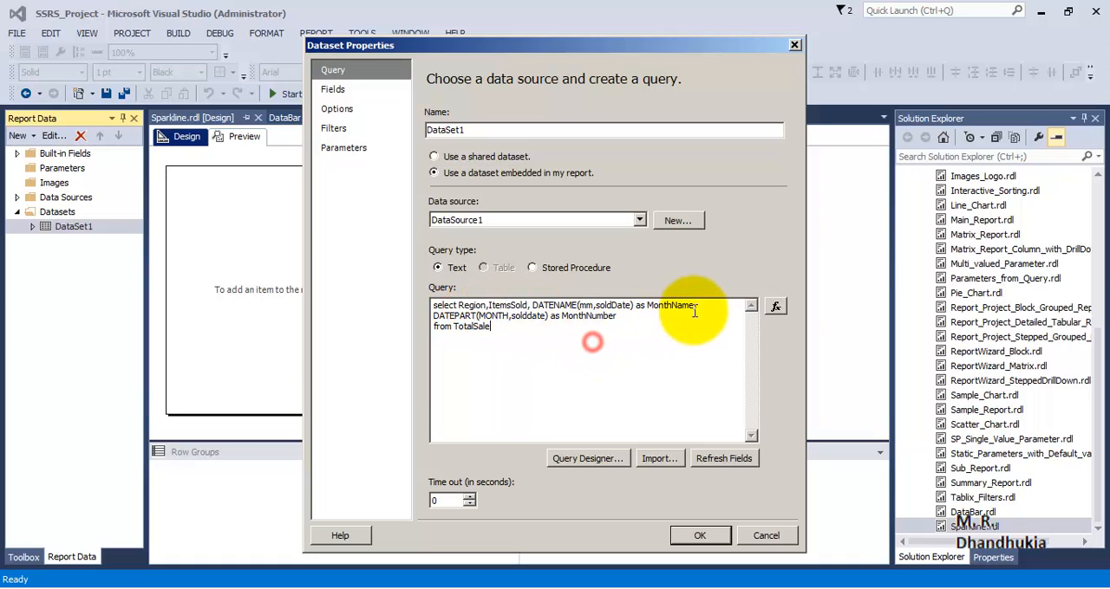
pyautogui.moveTo(708, 306); pyautogui.dragTo(551, 319)
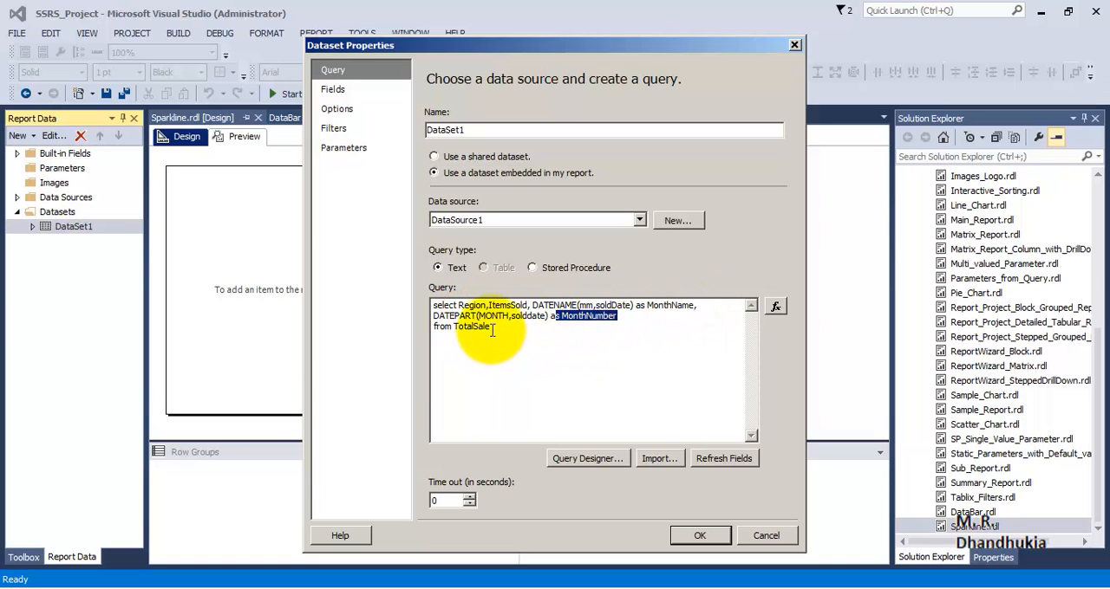
pyautogui.click(492, 330)
pyautogui.moveTo(627, 323); pyautogui.dragTo(376, 309)
pyautogui.click(568, 363)
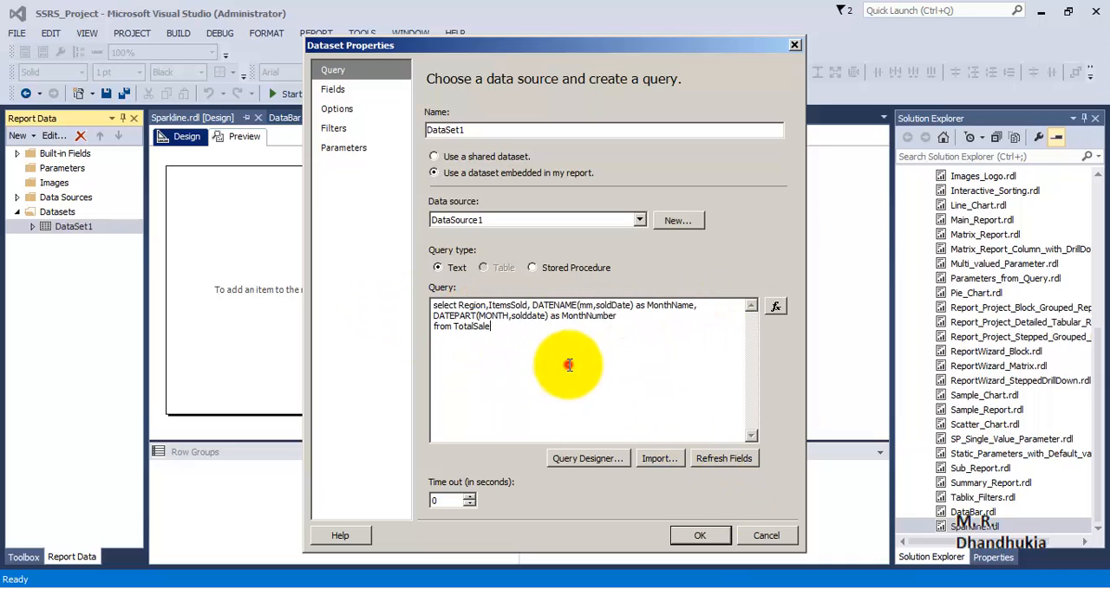
pyautogui.click(731, 539)
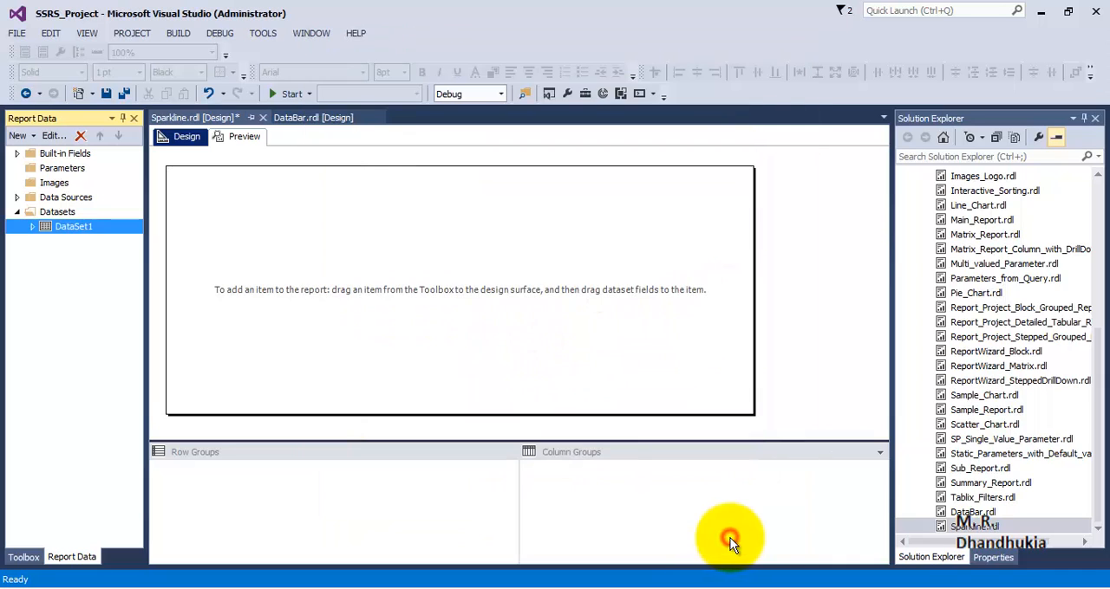
# Add a matrix near the report's upper-left corner with Region as the row group and ItemsSold as the data
pyautogui.click(23, 558)
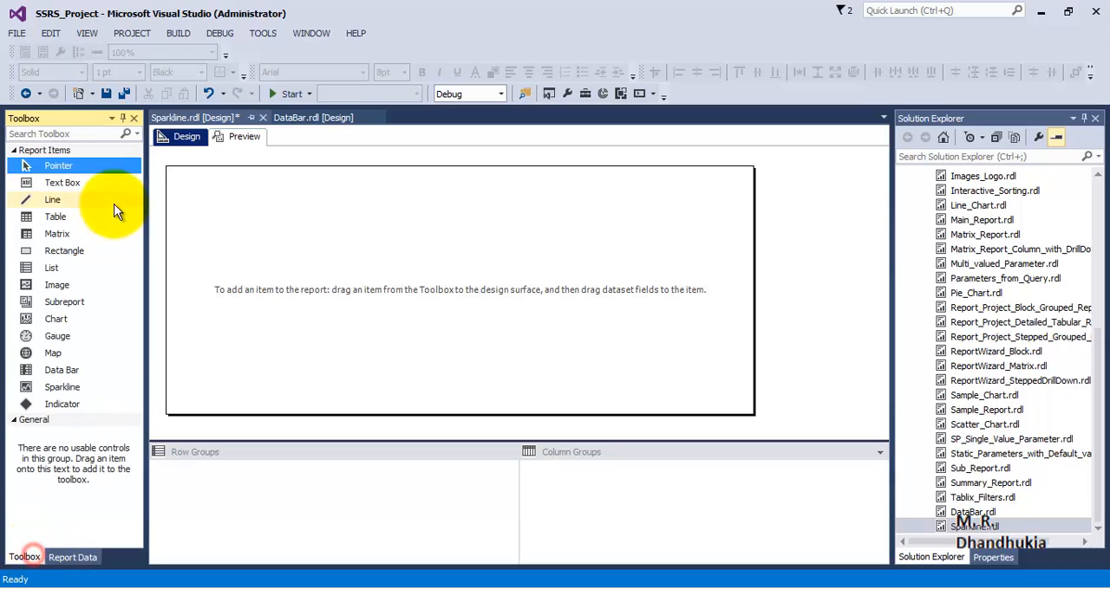
pyautogui.moveTo(55, 234); pyautogui.dragTo(184, 186)
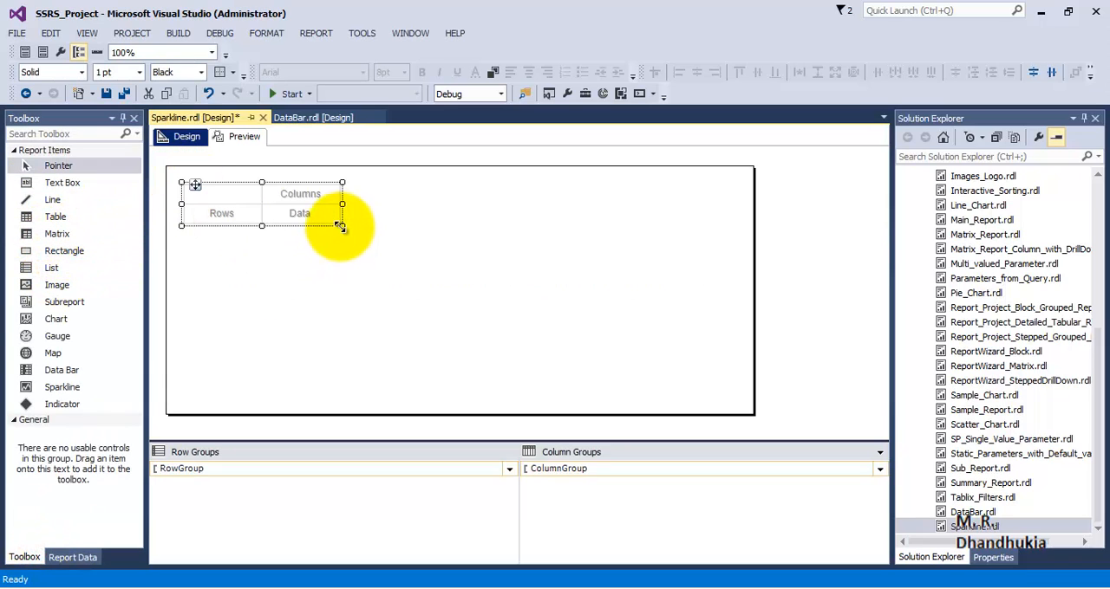
pyautogui.click(72, 557)
pyautogui.click(39, 229)
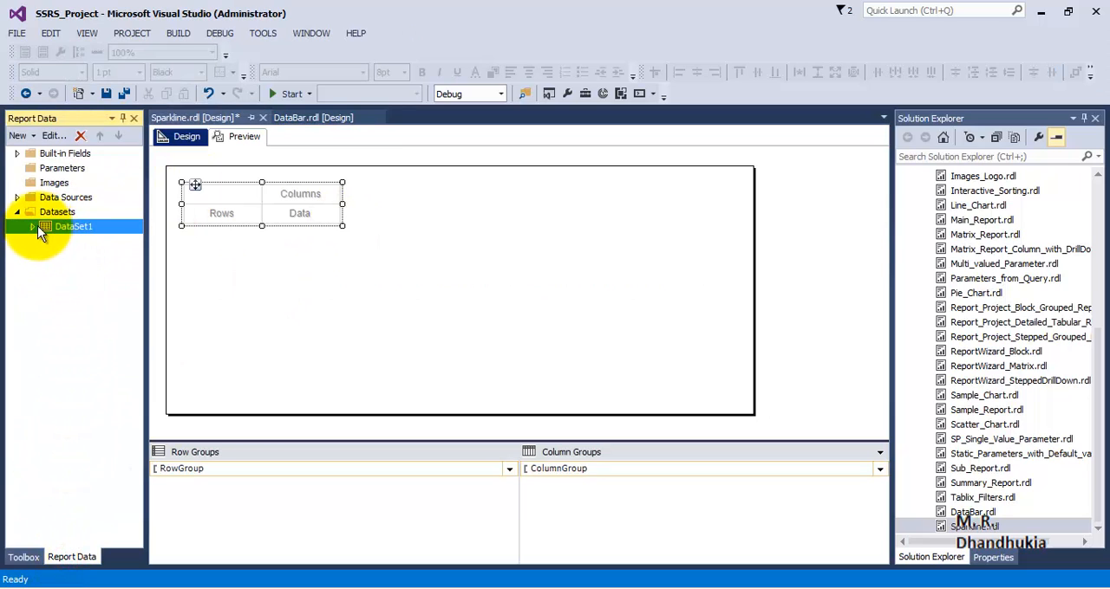
pyautogui.click(32, 227)
pyautogui.moveTo(80, 286); pyautogui.dragTo(217, 214)
pyautogui.moveTo(102, 271); pyautogui.dragTo(288, 217)
# Make the matrix header row bold and preview the report
pyautogui.click(179, 193)
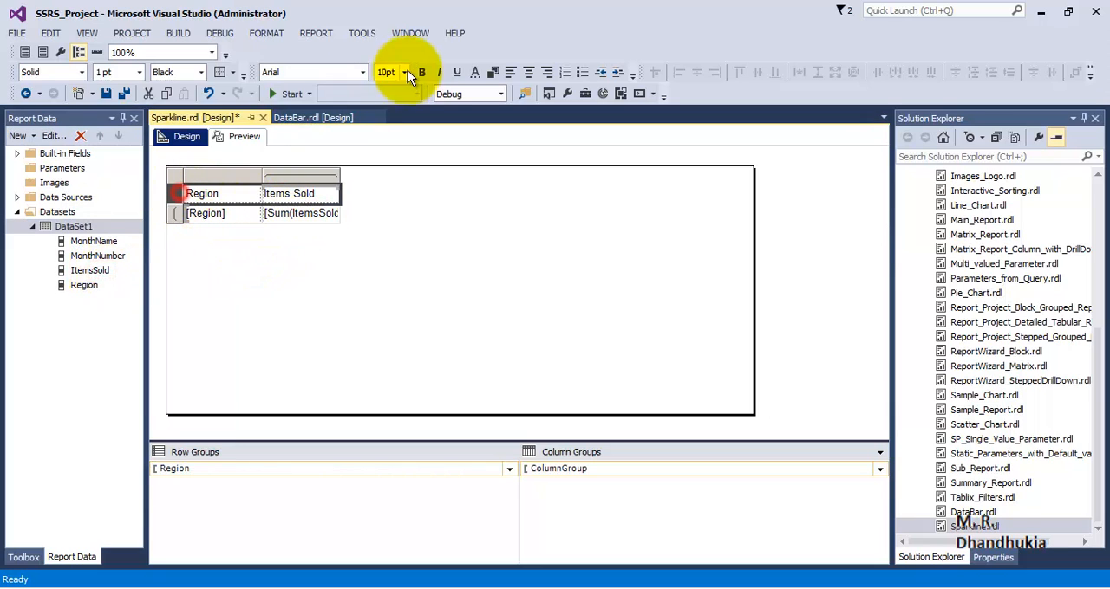
pyautogui.click(242, 136)
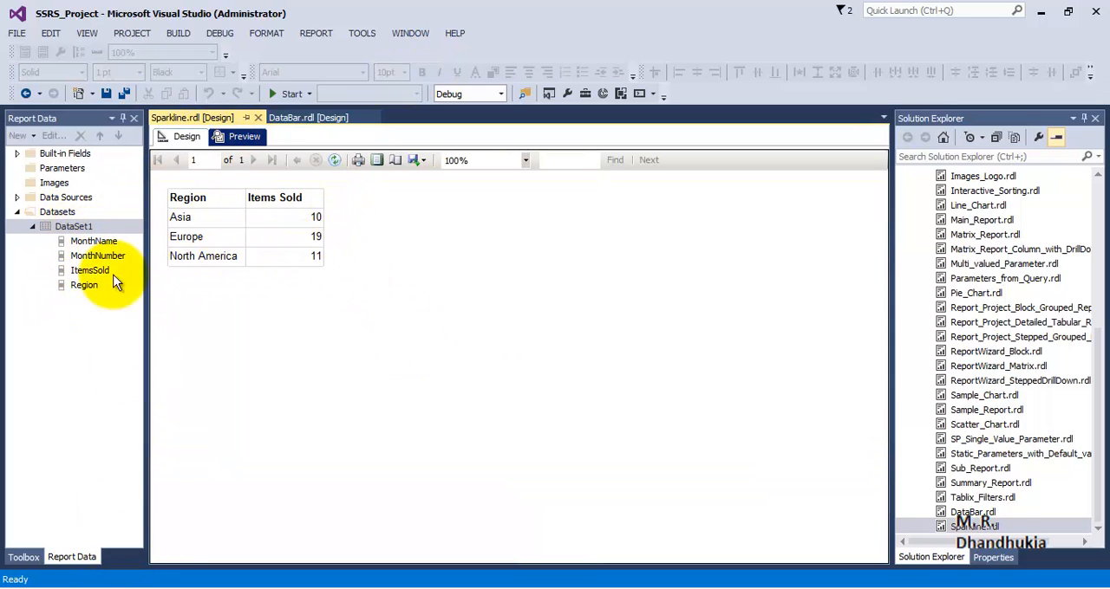
pyautogui.click(25, 557)
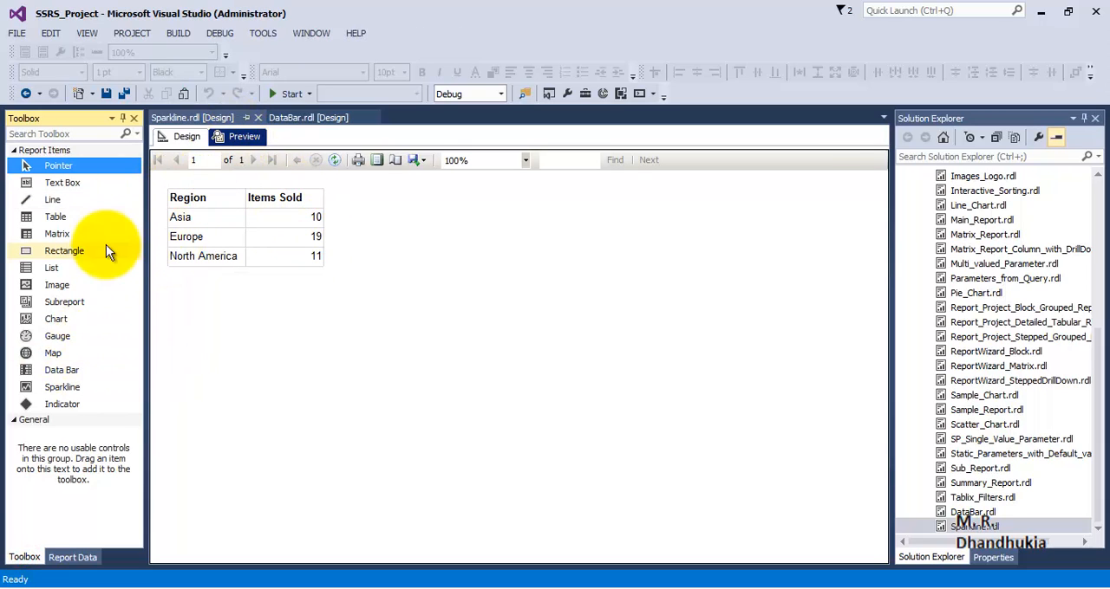
pyautogui.click(294, 201)
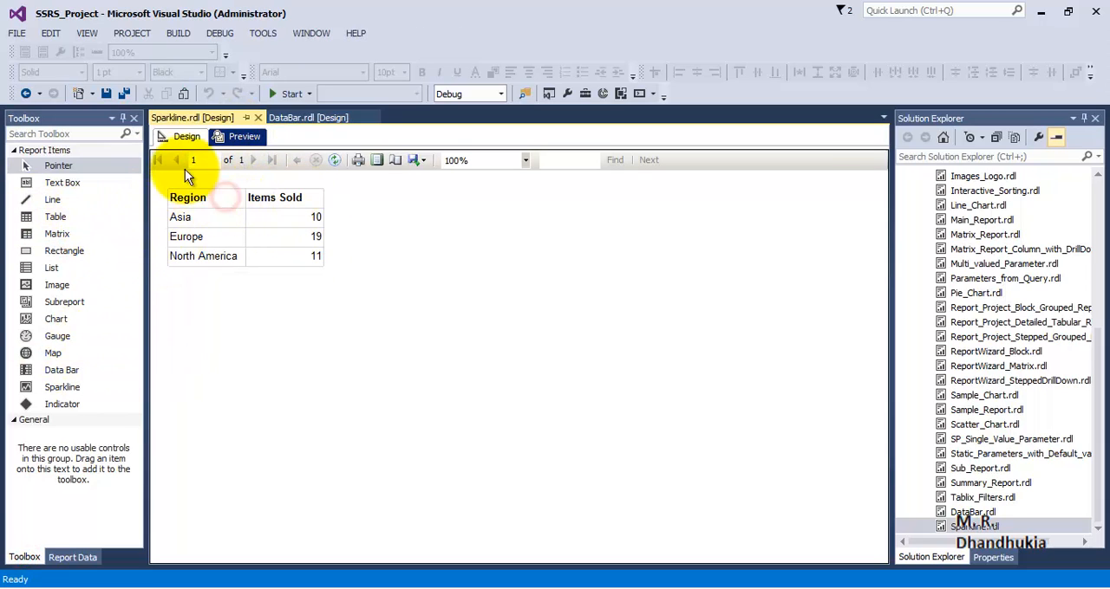
# In the report design, insert a column after Items Sold, outside the column group, and title it Sparkline
pyautogui.click(187, 136)
pyautogui.click(299, 173)
pyautogui.rightClick(327, 173)
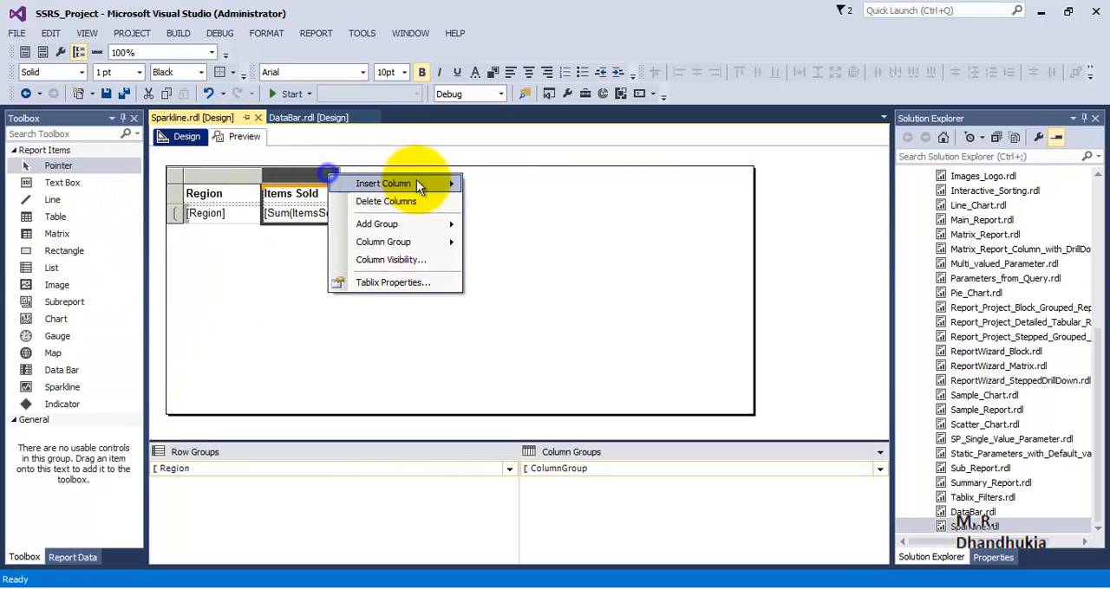
pyautogui.moveTo(416, 183)
pyautogui.click(567, 244)
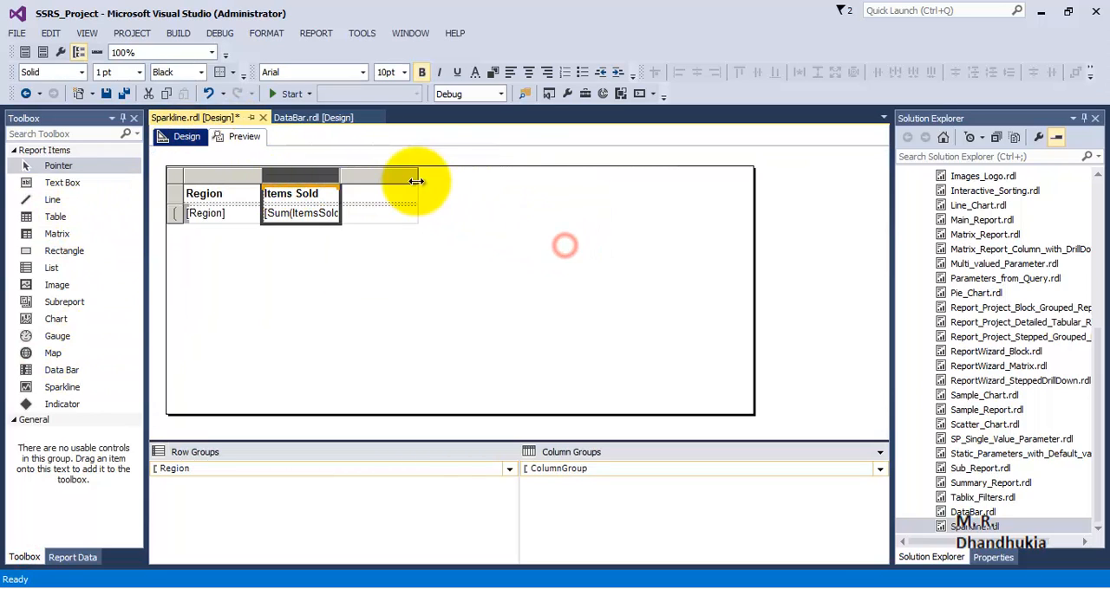
pyautogui.click(385, 197)
pyautogui.write('Sparkline')
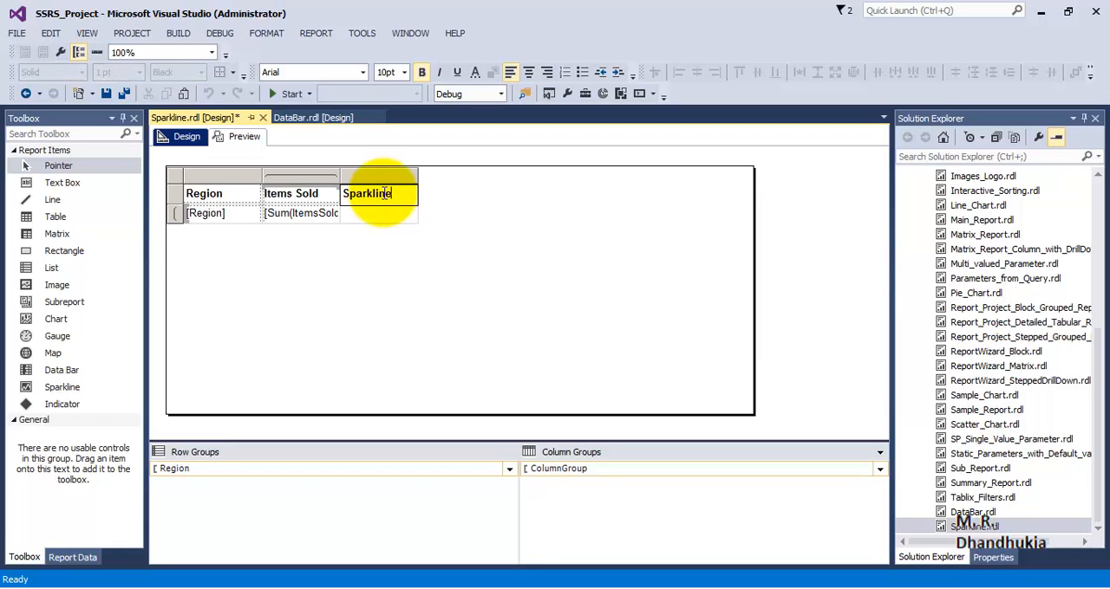
pyautogui.click(383, 263)
# Preview the report with the added Sparkline column
pyautogui.click(294, 201)
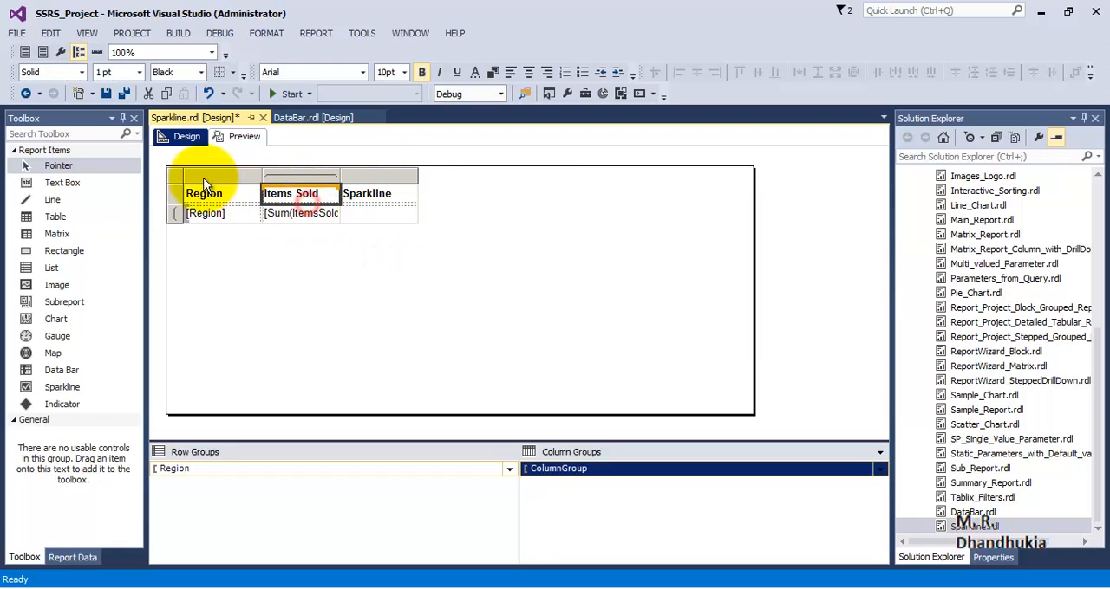
pyautogui.click(194, 137)
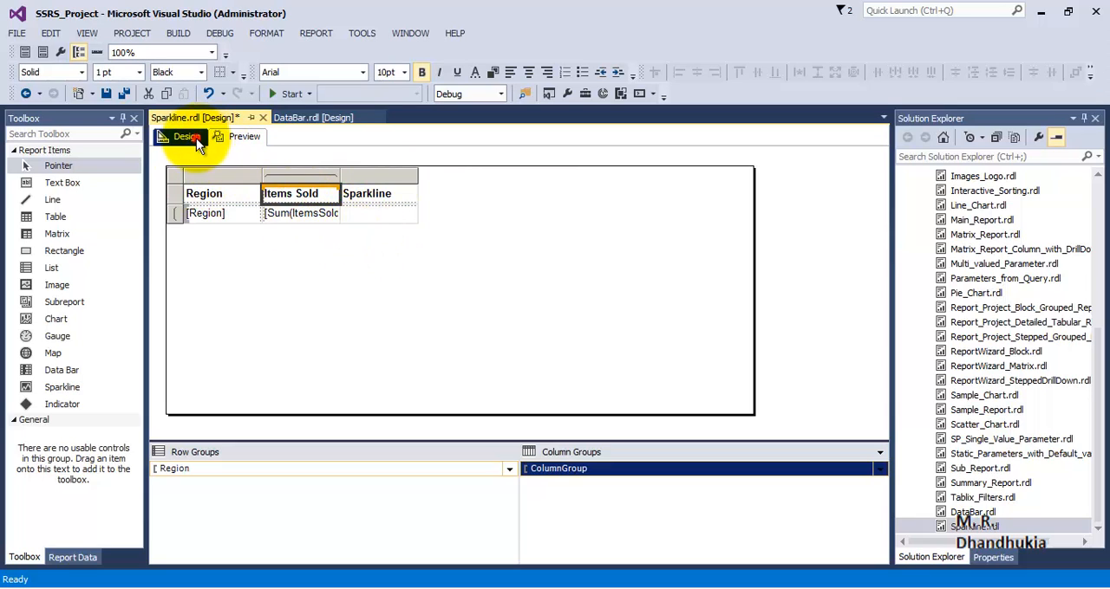
pyautogui.click(245, 139)
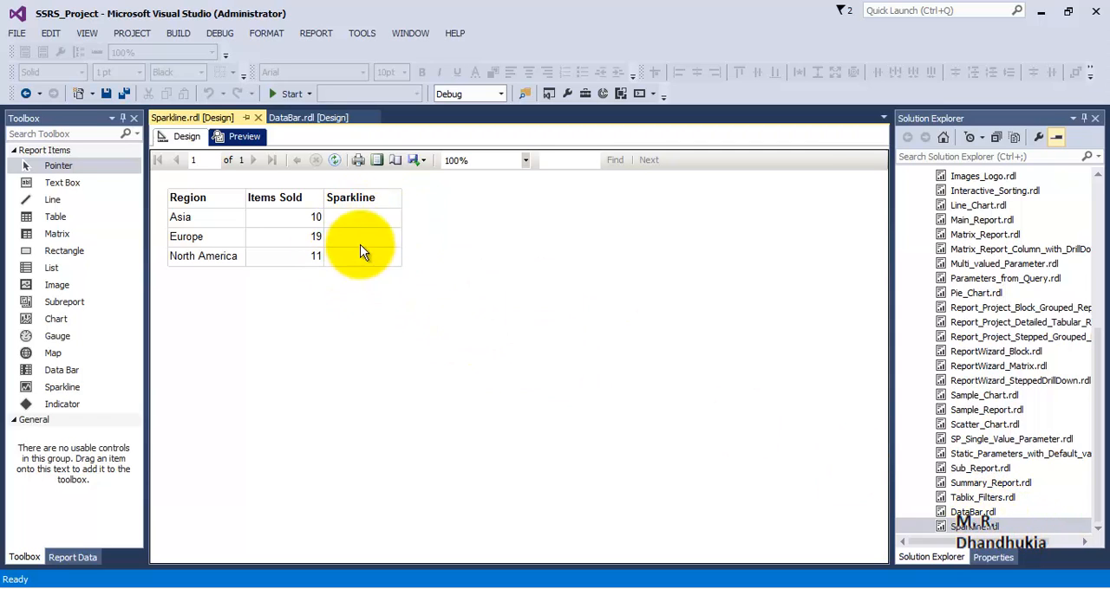
# In the report design, widen the Sparkline column and make the Region data row several times taller
pyautogui.click(185, 136)
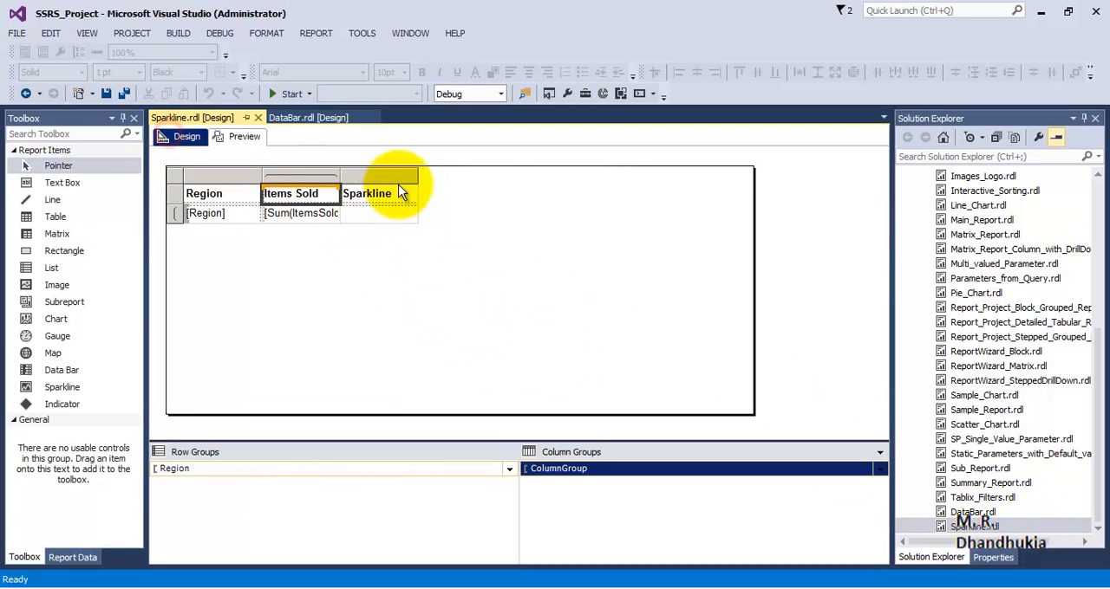
pyautogui.click(401, 177)
pyautogui.moveTo(416, 176); pyautogui.dragTo(520, 198)
pyautogui.click(176, 236)
pyautogui.click(183, 219)
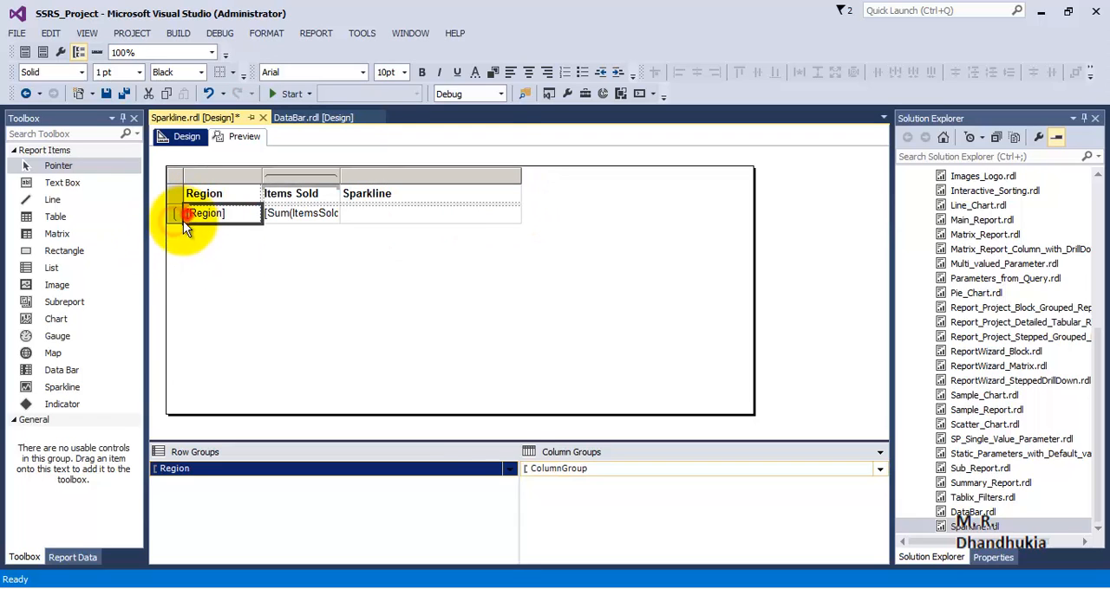
pyautogui.moveTo(177, 222); pyautogui.dragTo(192, 296)
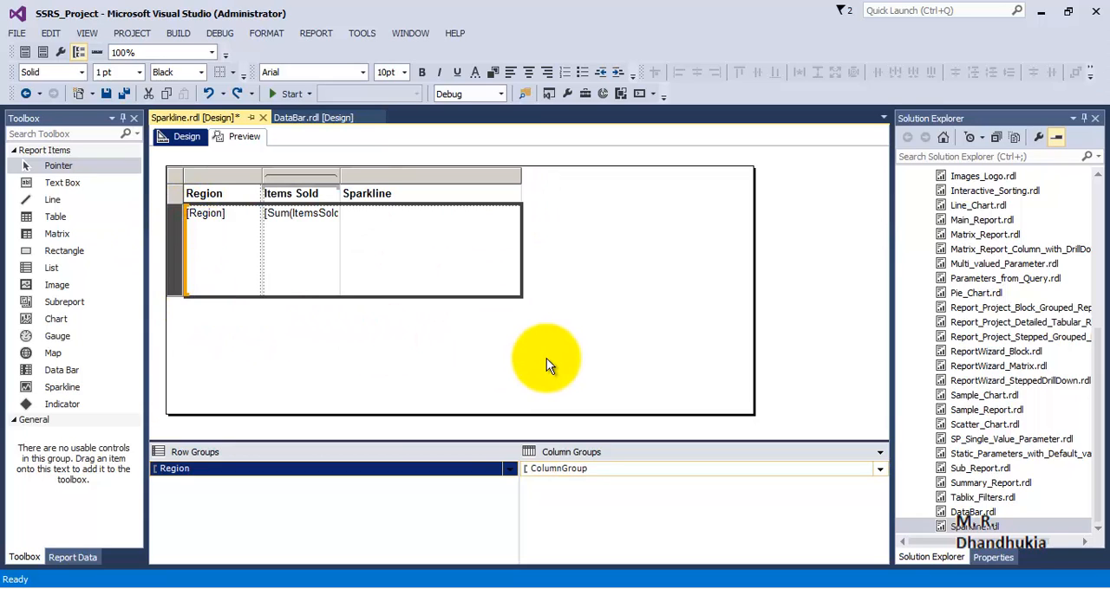
# Insert a basic Line sparkline into the empty data cell under the Sparkline header and preview the report
pyautogui.click(394, 274)
pyautogui.rightClick(394, 274)
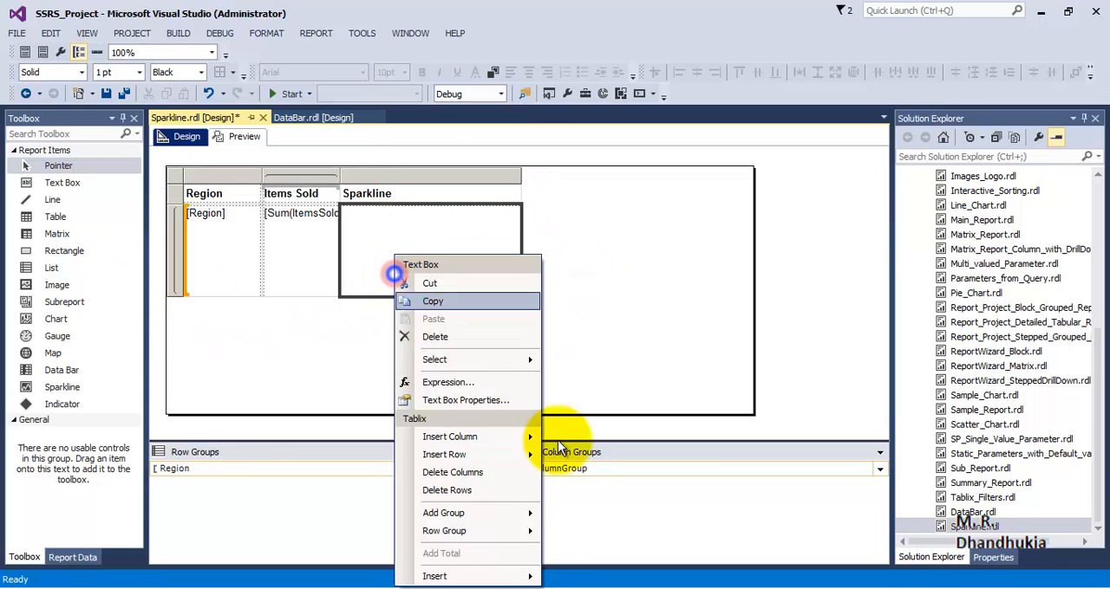
pyautogui.moveTo(499, 576)
pyautogui.click(603, 559)
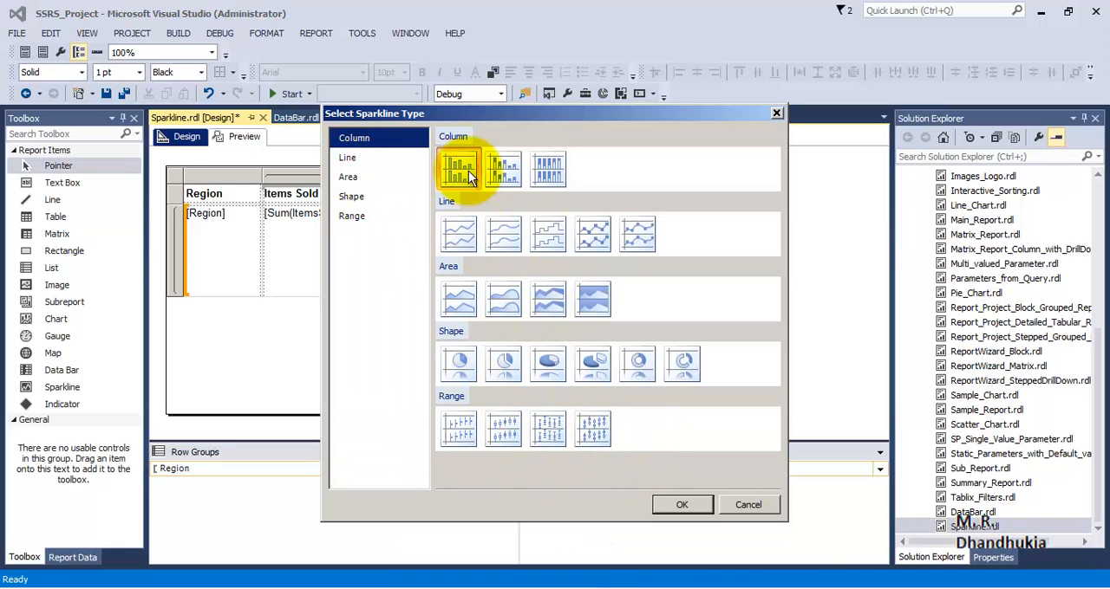
pyautogui.click(464, 235)
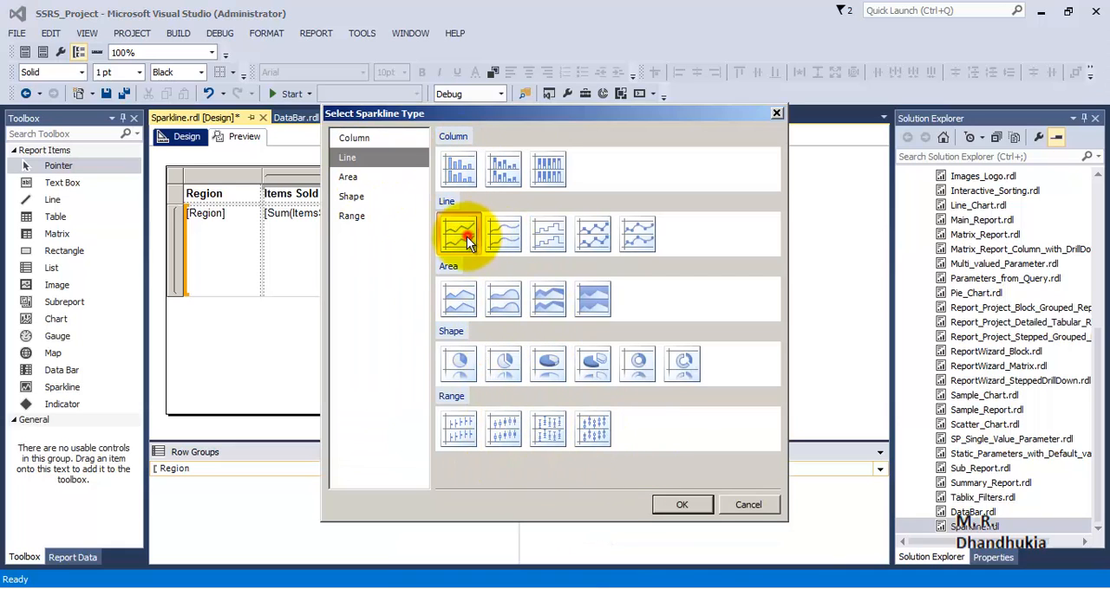
pyautogui.click(700, 510)
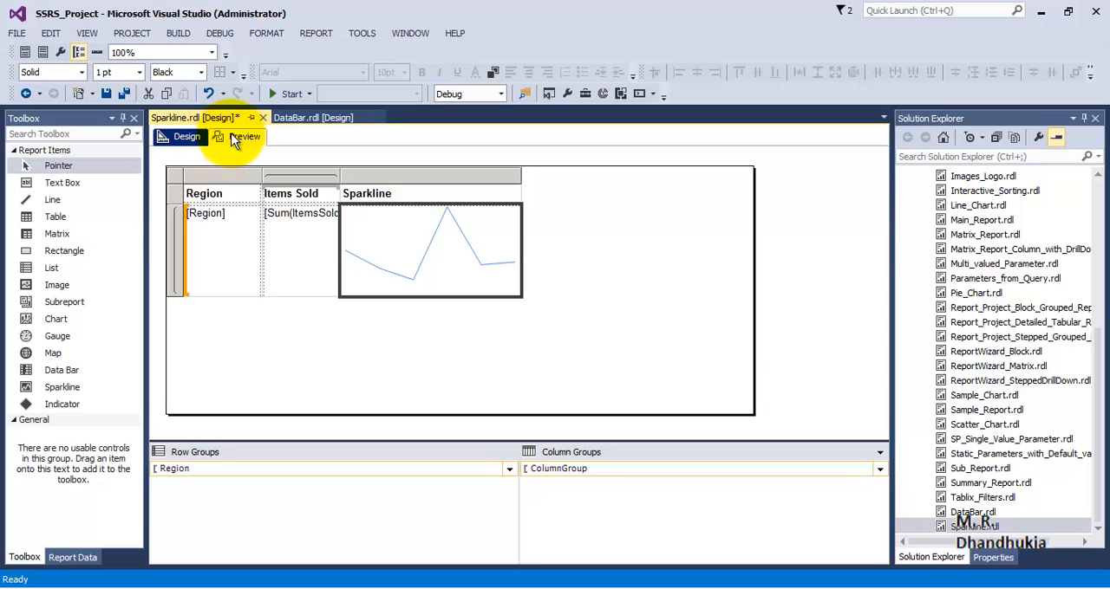
pyautogui.click(236, 137)
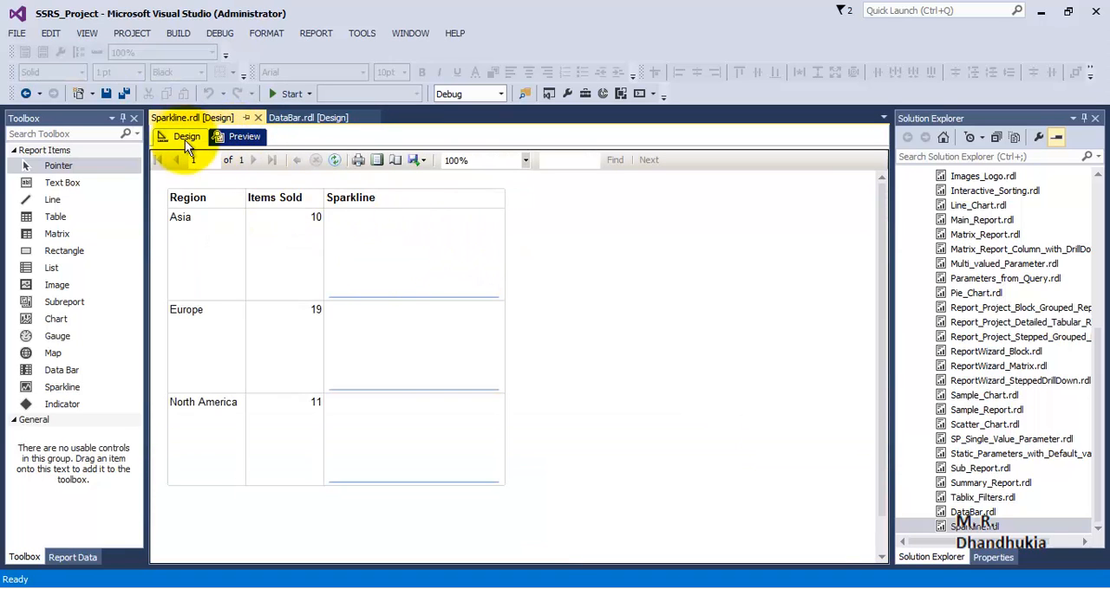
# Back in the design, open the sparkline's chart data, enlarge the design area and add ItemsSold as the value
pyautogui.click(184, 138)
pyautogui.click(468, 250)
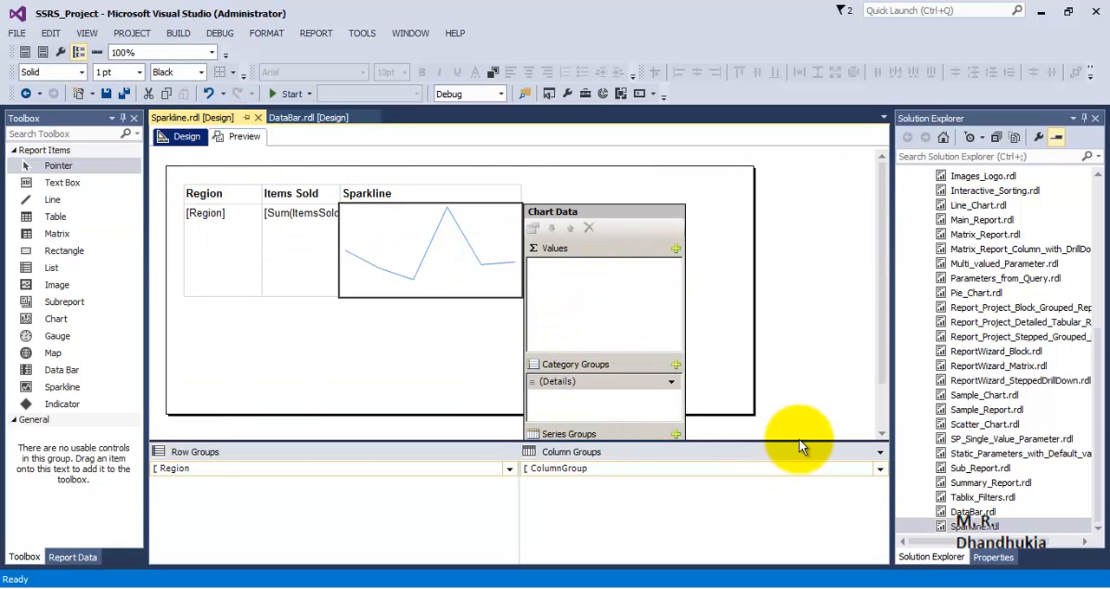
pyautogui.moveTo(798, 442); pyautogui.dragTo(795, 488)
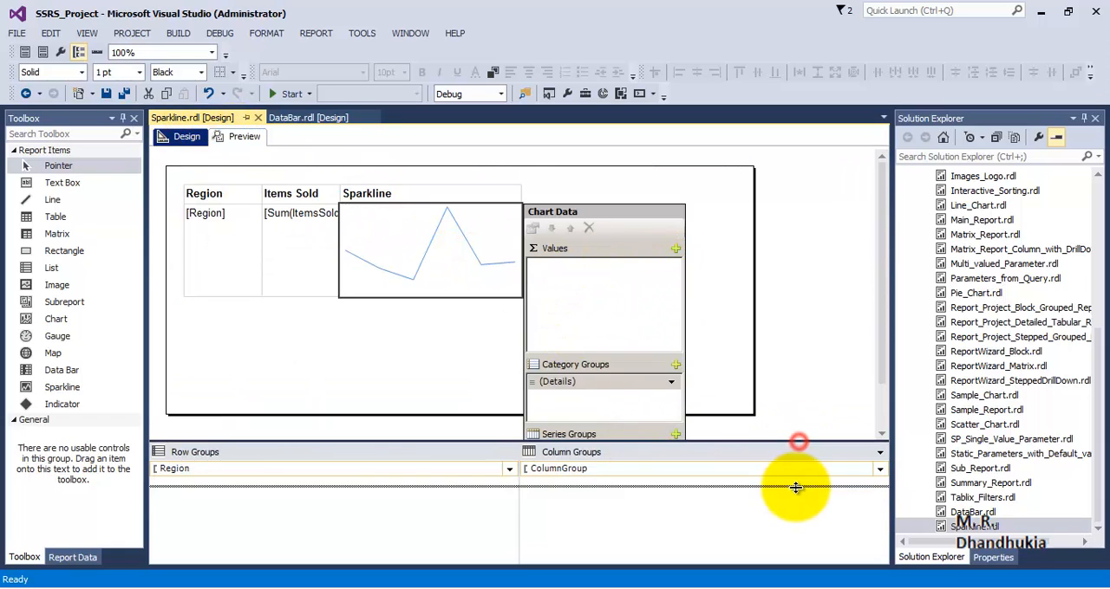
pyautogui.click(675, 248)
pyautogui.click(715, 303)
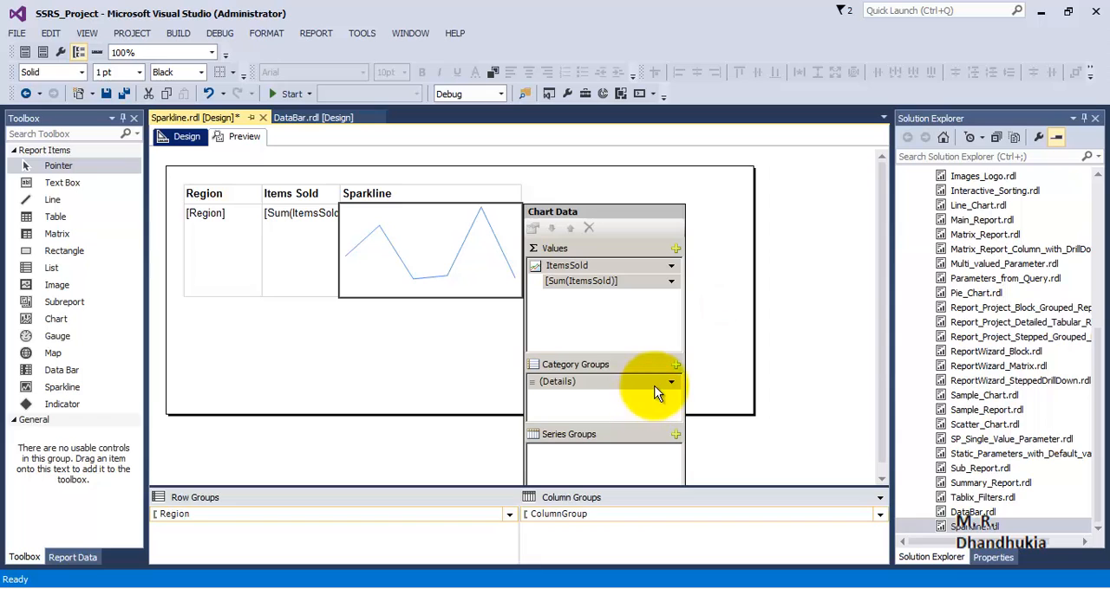
# Replace the sparkline's Details category group with MonthName
pyautogui.click(675, 383)
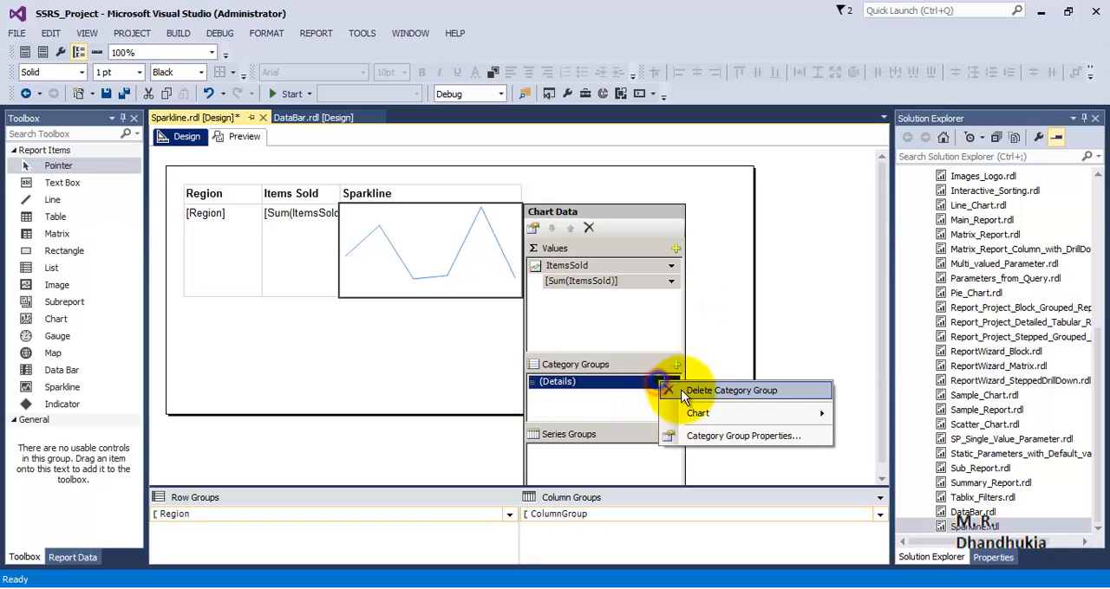
pyautogui.click(710, 392)
pyautogui.click(675, 365)
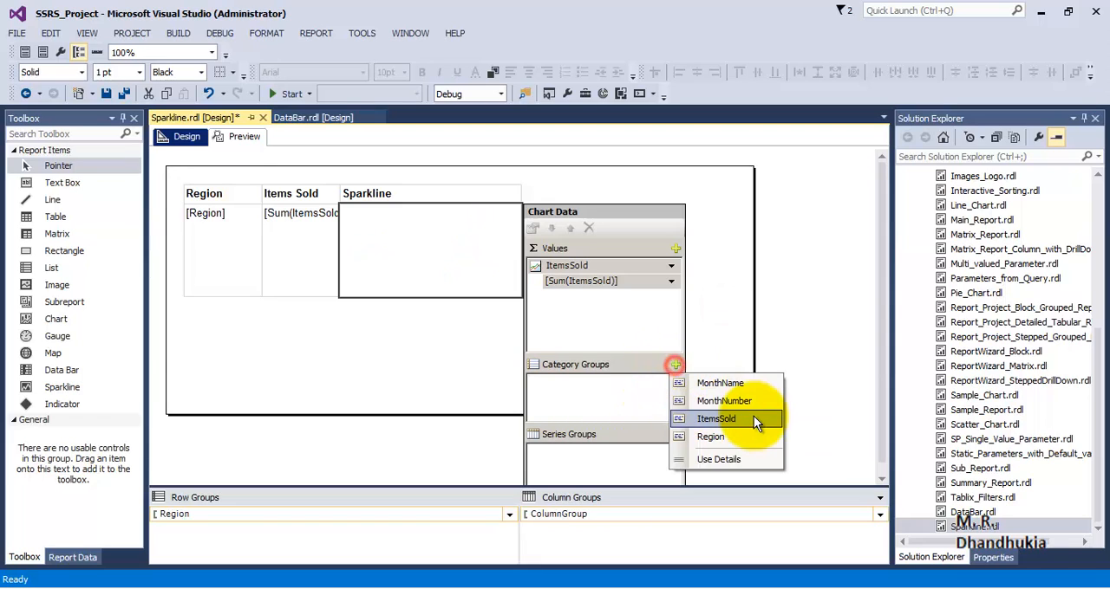
pyautogui.click(748, 387)
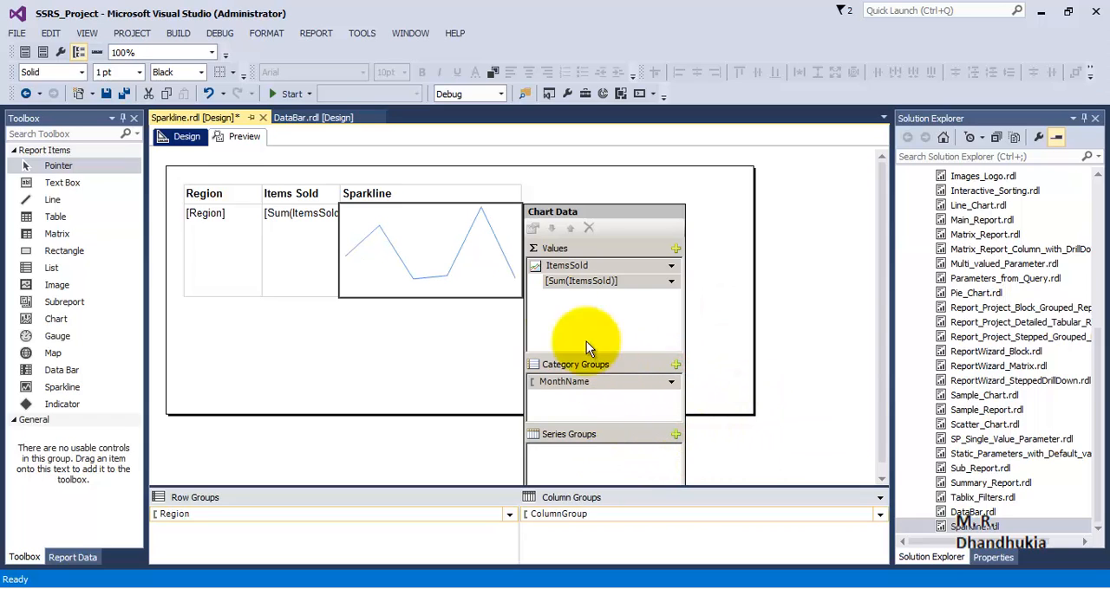
# Sort the sparkline's MonthName category group by MonthNumber
pyautogui.click(471, 351)
pyautogui.click(440, 258)
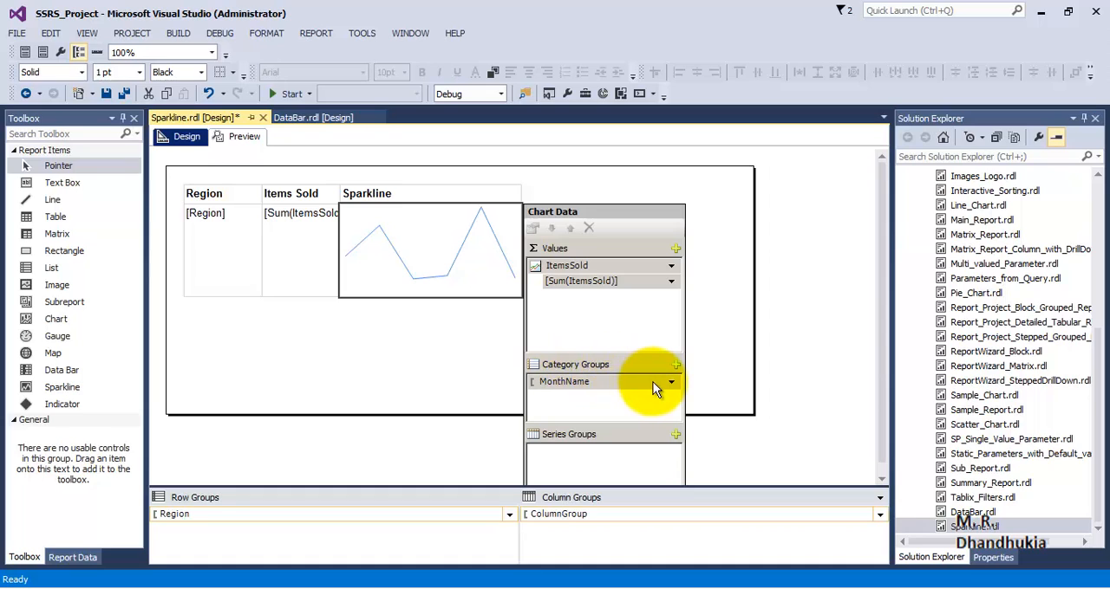
pyautogui.click(653, 384)
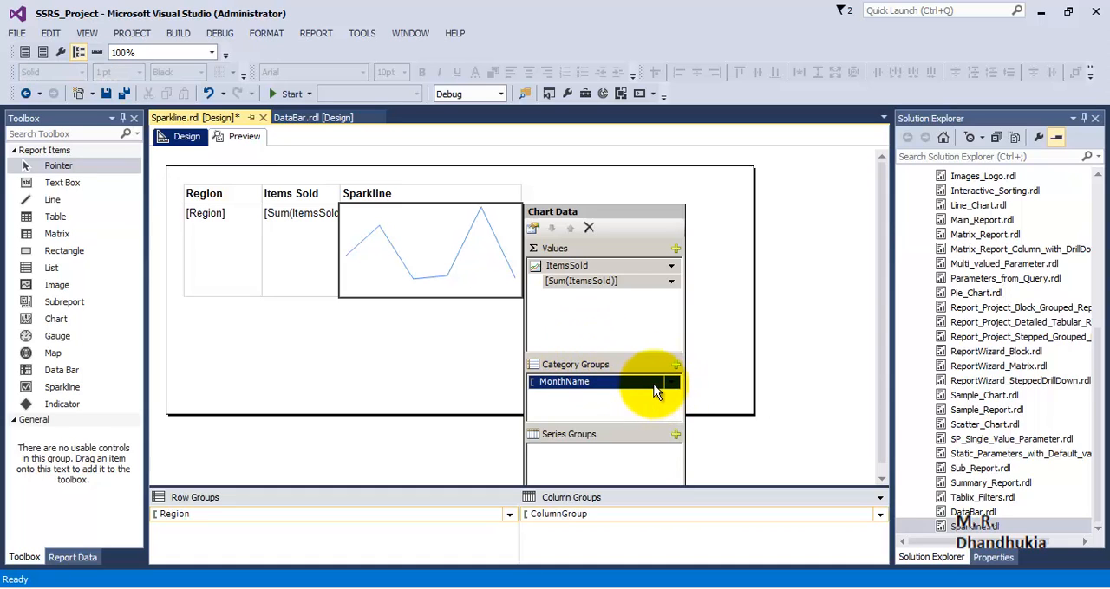
pyautogui.rightClick(659, 388)
pyautogui.click(716, 438)
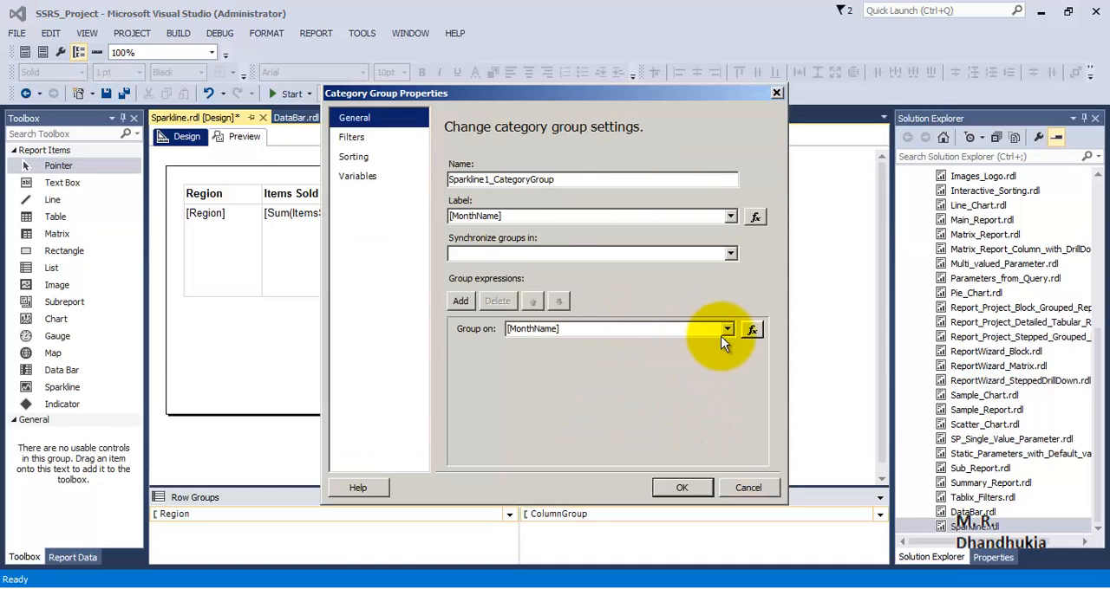
pyautogui.click(354, 156)
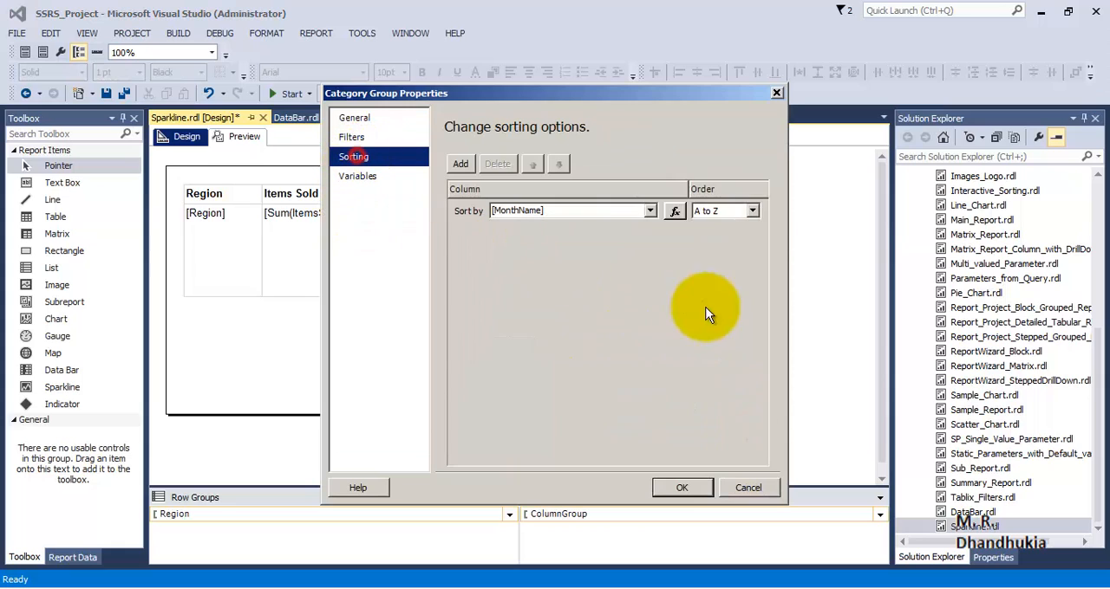
pyautogui.click(650, 210)
pyautogui.click(597, 237)
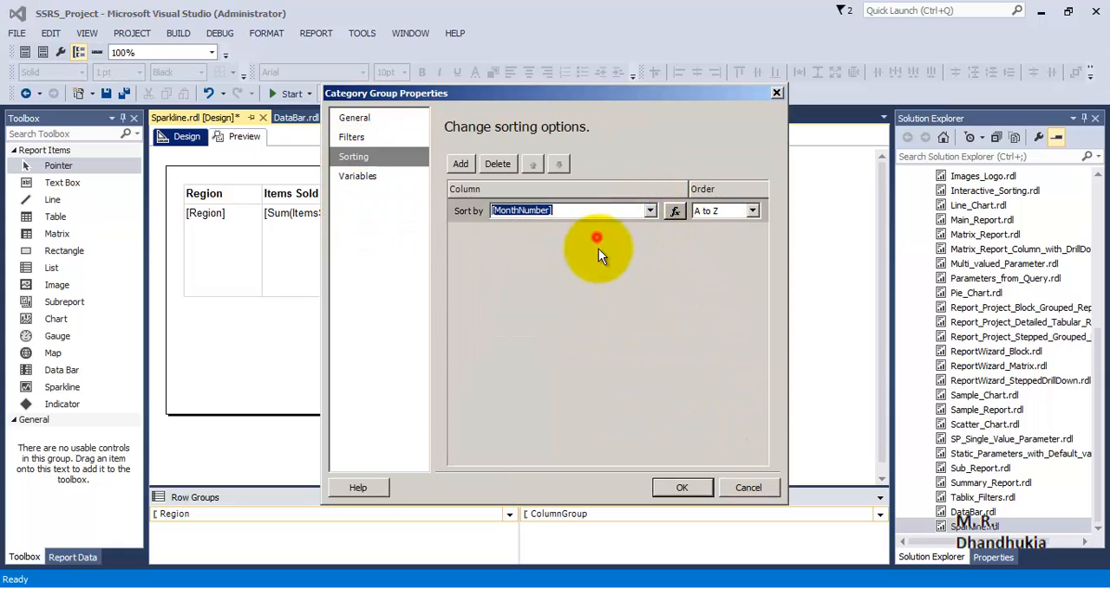
pyautogui.click(682, 487)
# Show data labels on the sparkline's line series and preview the report
pyautogui.rightClick(452, 270)
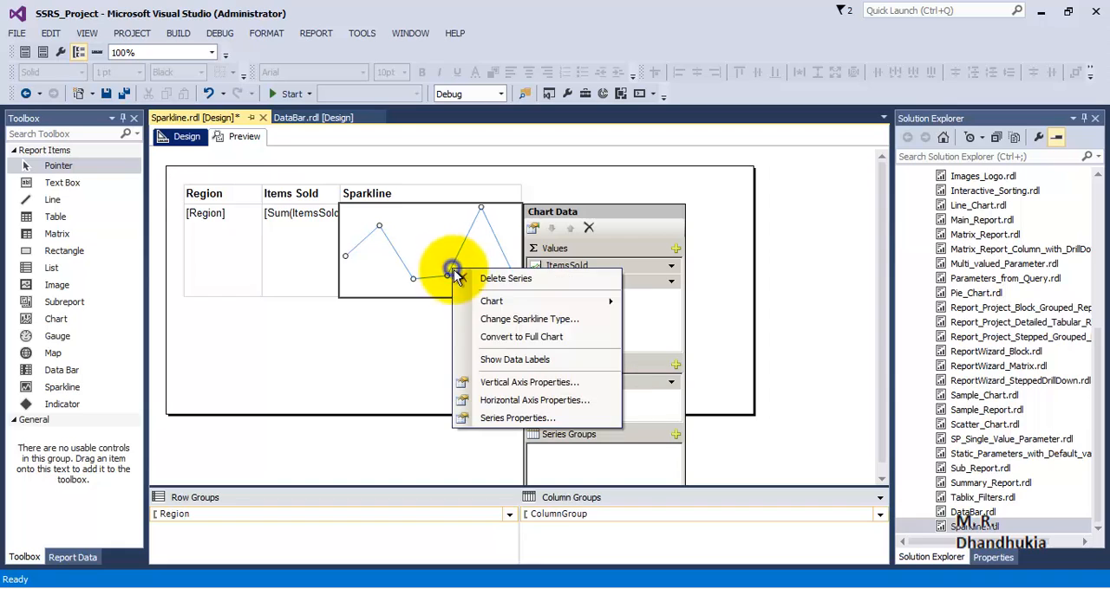
pyautogui.click(503, 360)
pyautogui.click(245, 137)
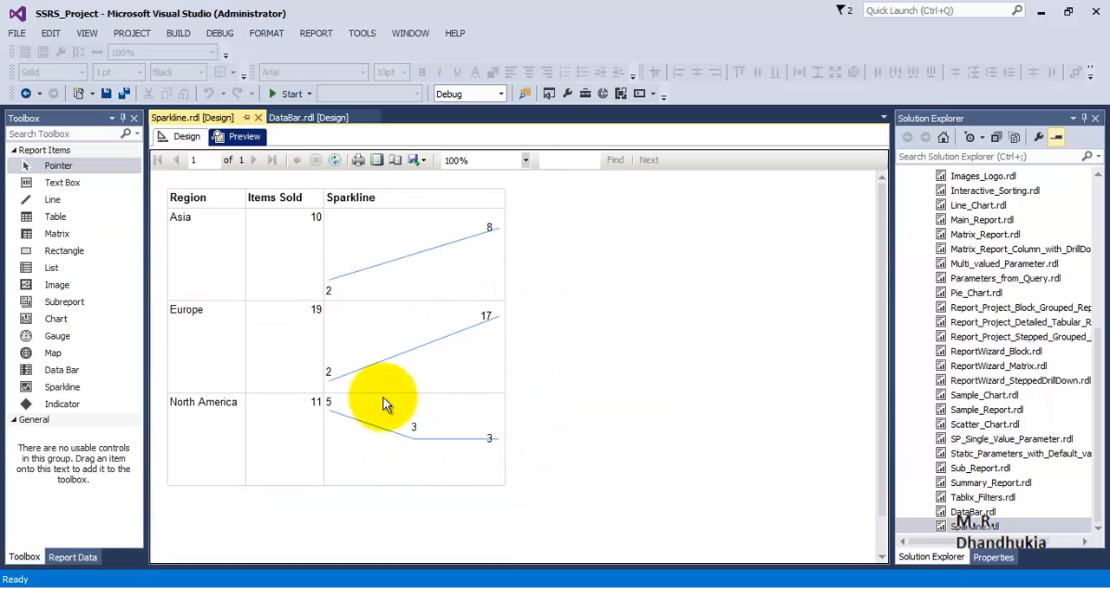
# Back in the design, set the sparkline's series label data to the MonthName field, allow UseValueAsLabel to become False, and preview the report
pyautogui.click(183, 137)
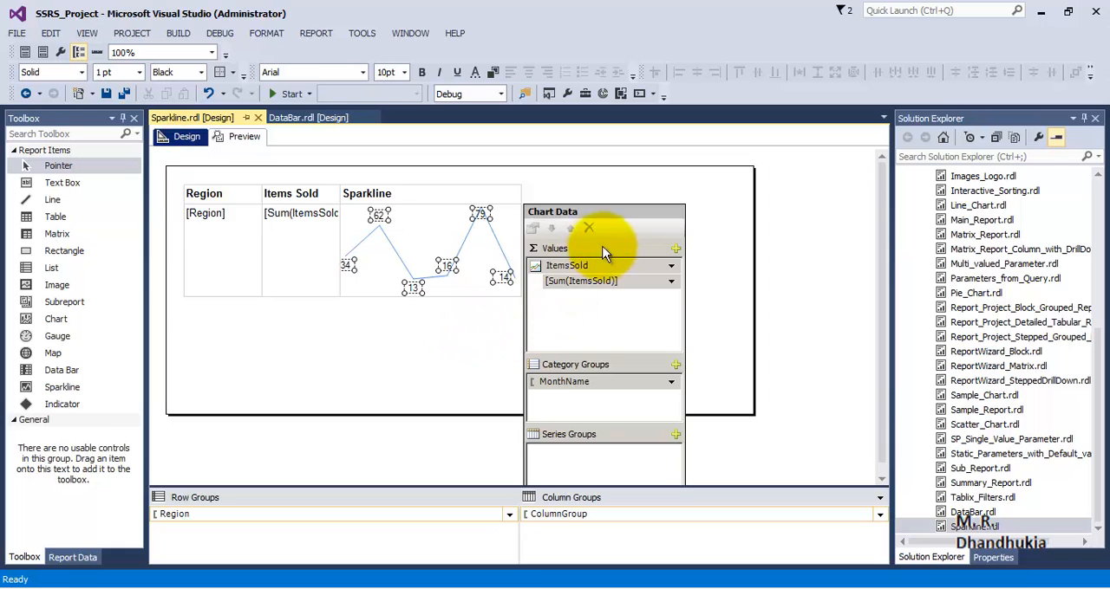
pyautogui.click(490, 355)
pyautogui.click(416, 289)
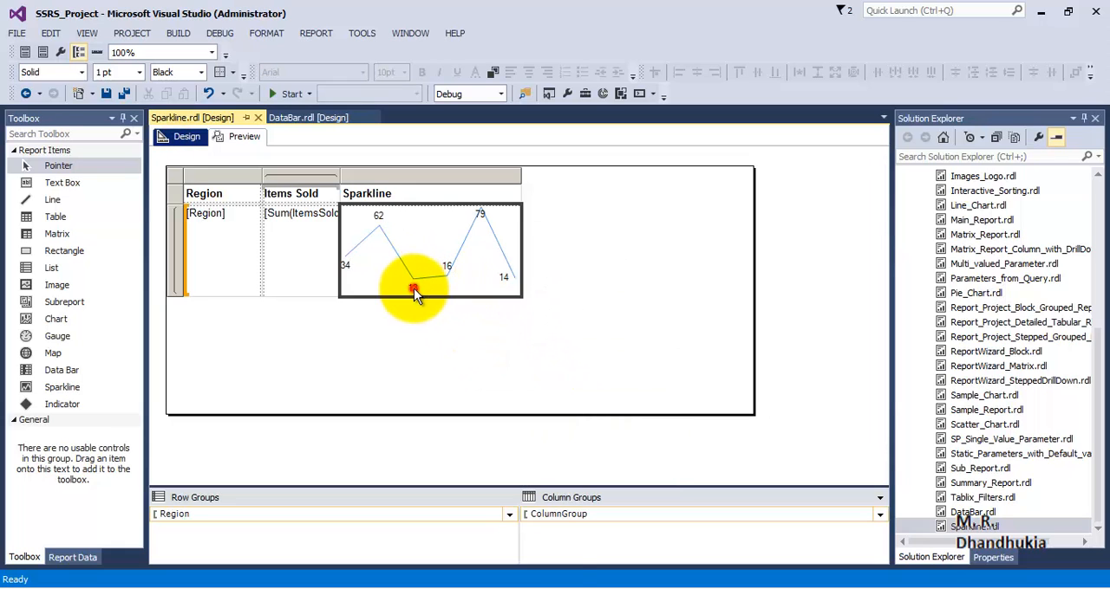
pyautogui.rightClick(414, 289)
pyautogui.click(378, 218)
pyautogui.rightClick(379, 219)
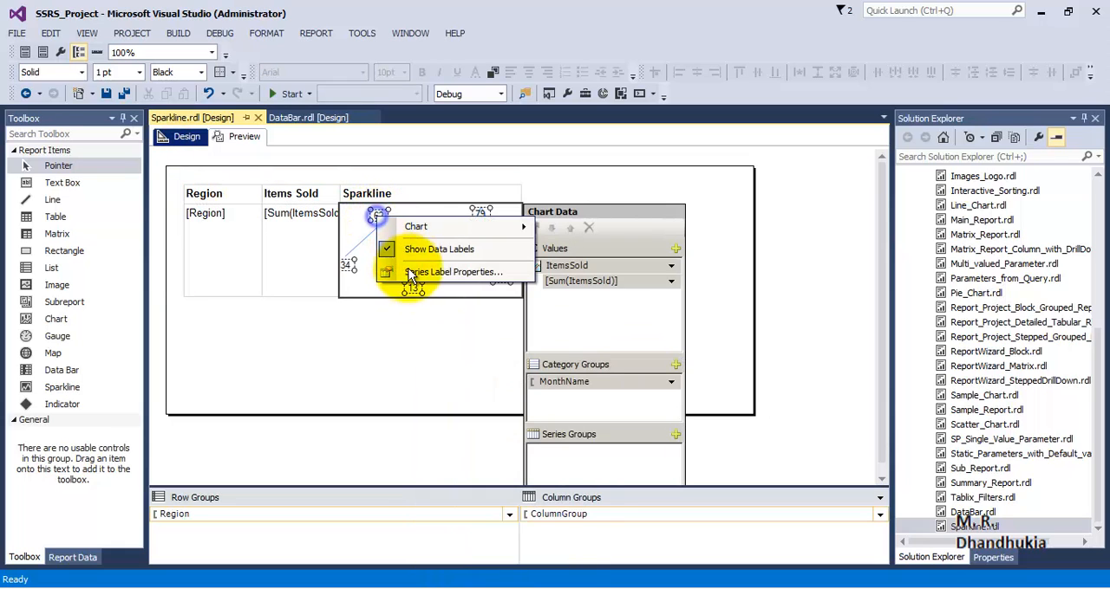
pyautogui.click(392, 270)
pyautogui.click(753, 183)
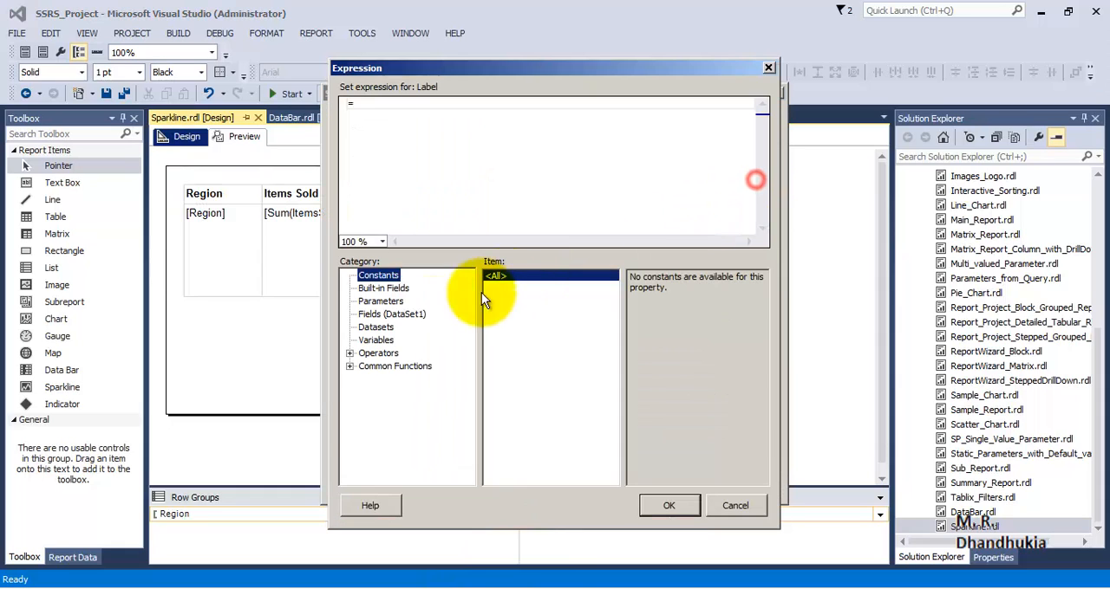
pyautogui.click(382, 314)
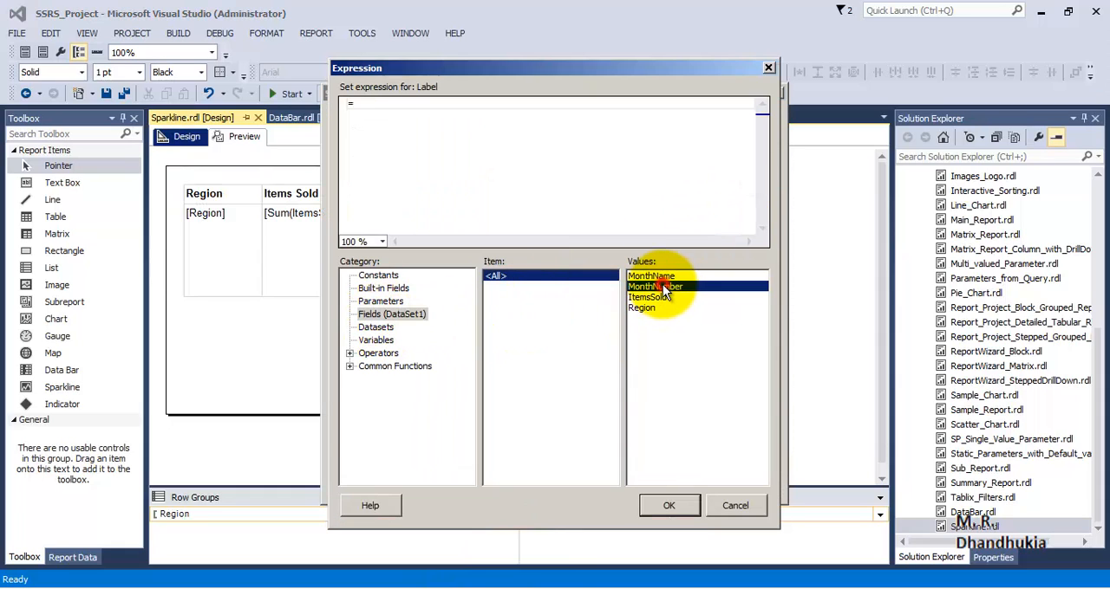
pyautogui.click(674, 507)
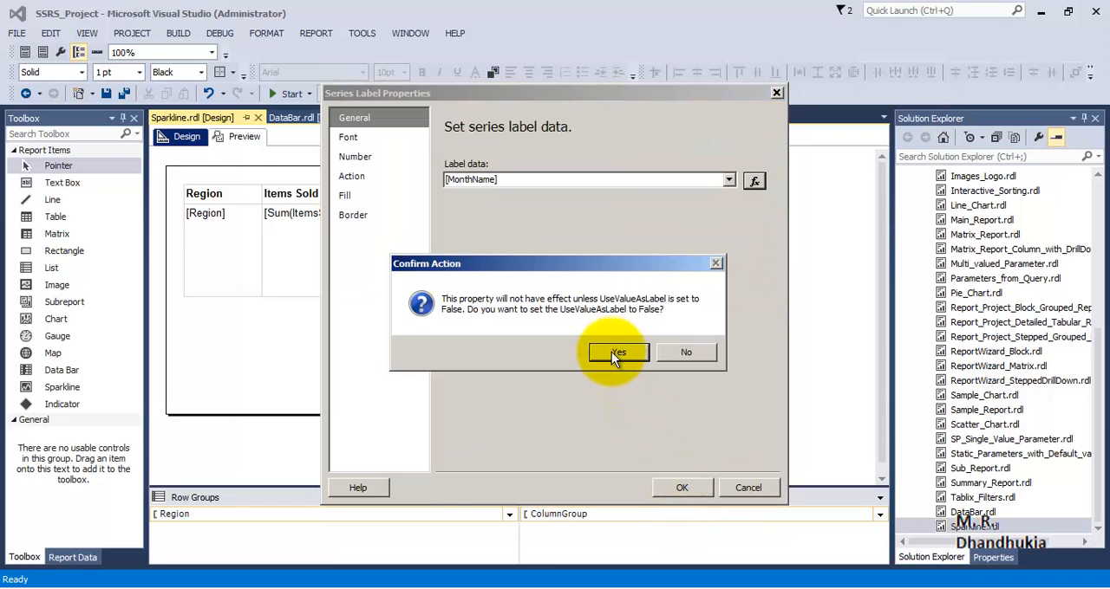
pyautogui.click(611, 352)
pyautogui.click(682, 487)
pyautogui.click(242, 136)
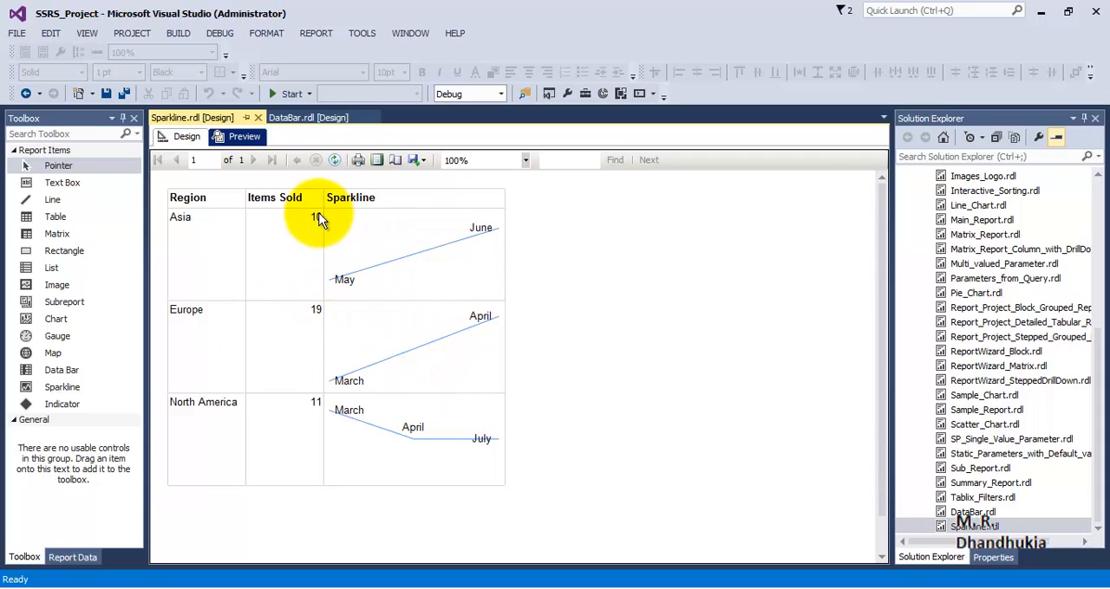
# Back in the design, set the line series' tooltip expression to =sum(Fields!ItemsSold.Value) and preview the report
pyautogui.click(197, 137)
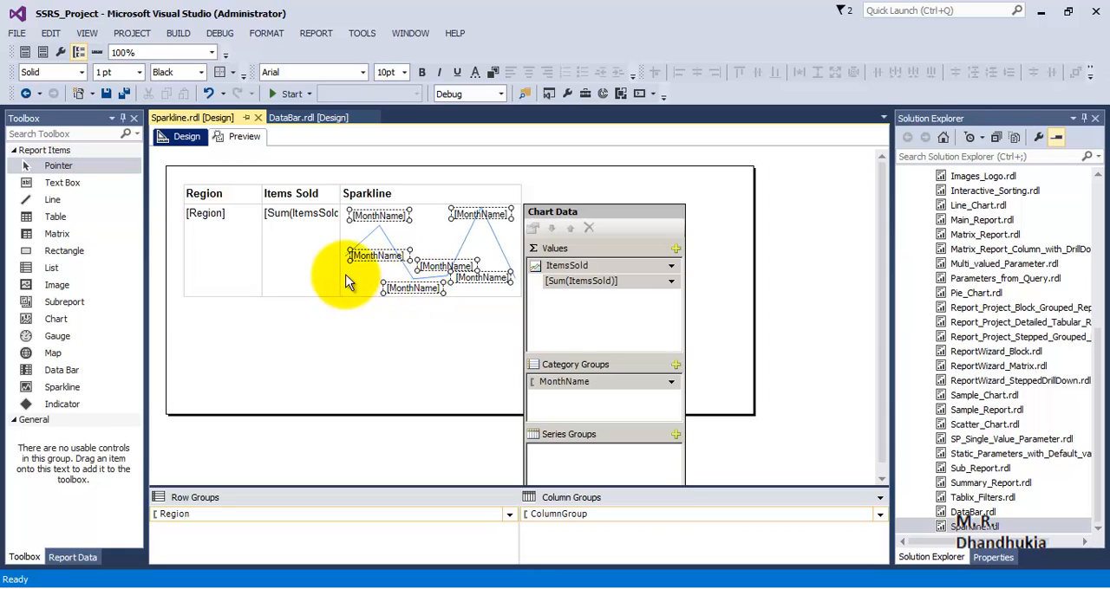
pyautogui.click(374, 232)
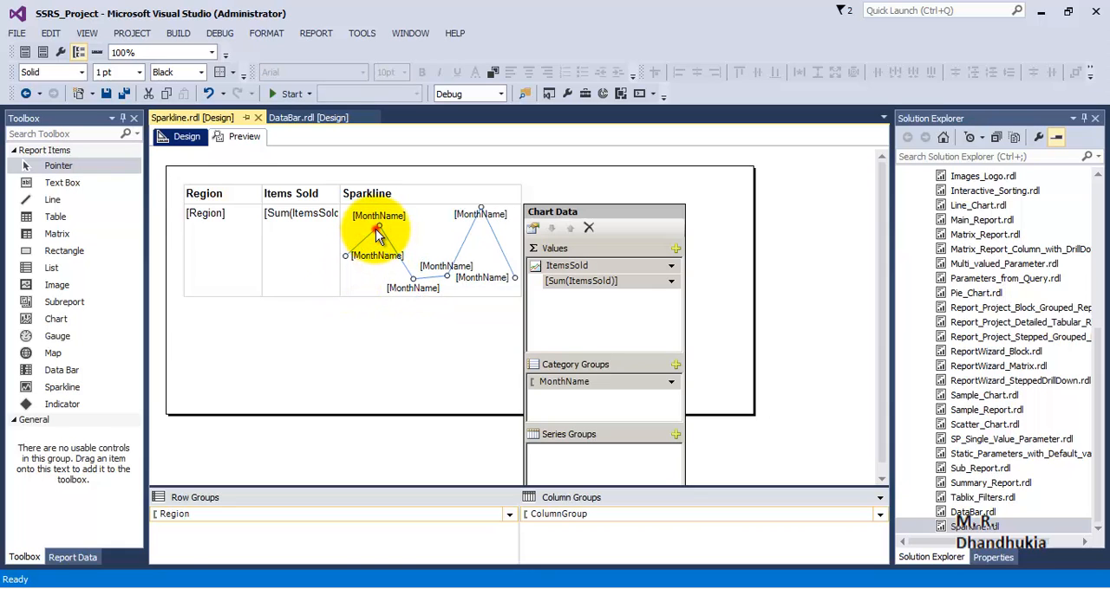
pyautogui.rightClick(375, 229)
pyautogui.click(427, 381)
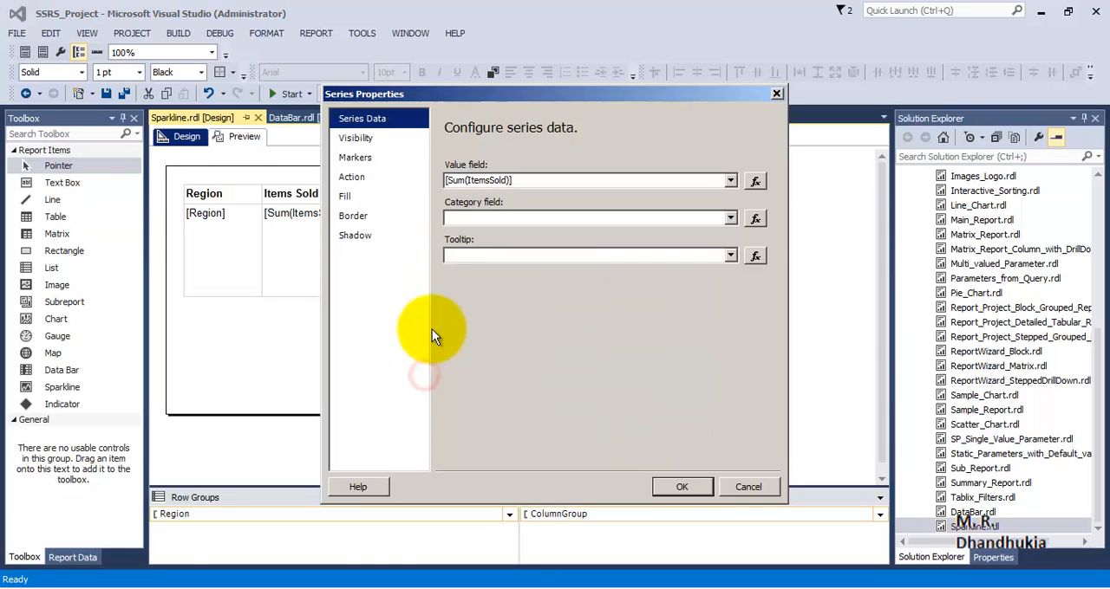
pyautogui.click(550, 254)
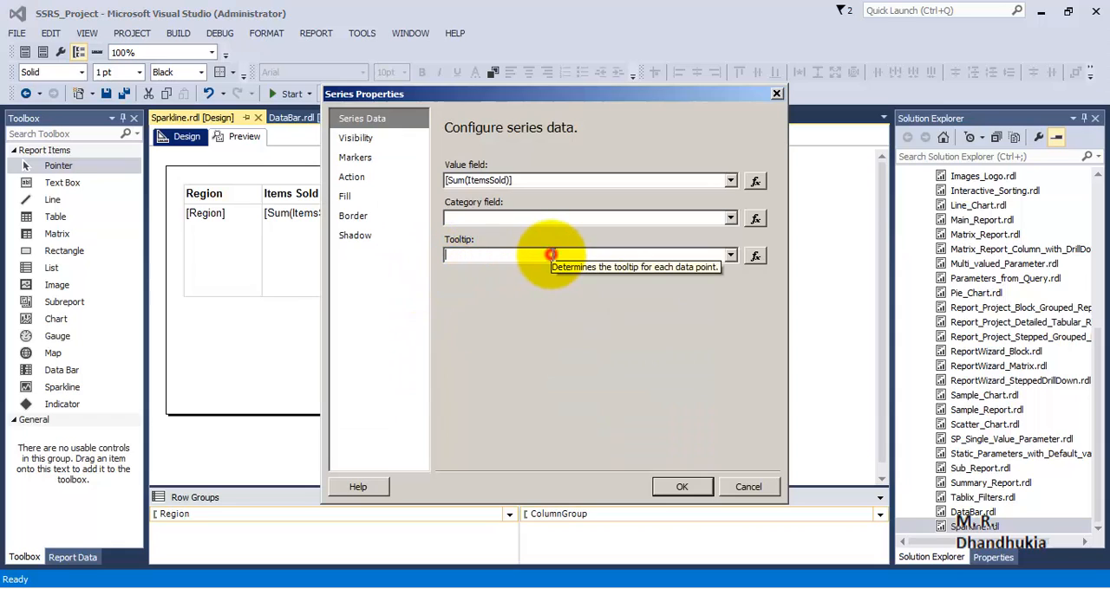
pyautogui.click(754, 259)
pyautogui.click(373, 317)
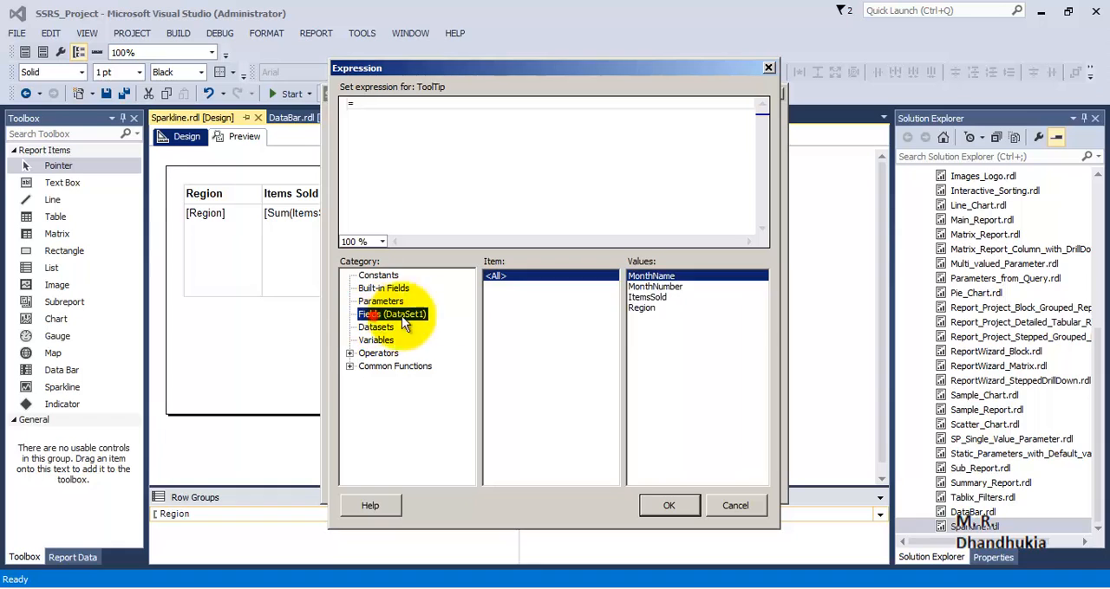
pyautogui.doubleClick(659, 297)
pyautogui.click(347, 103)
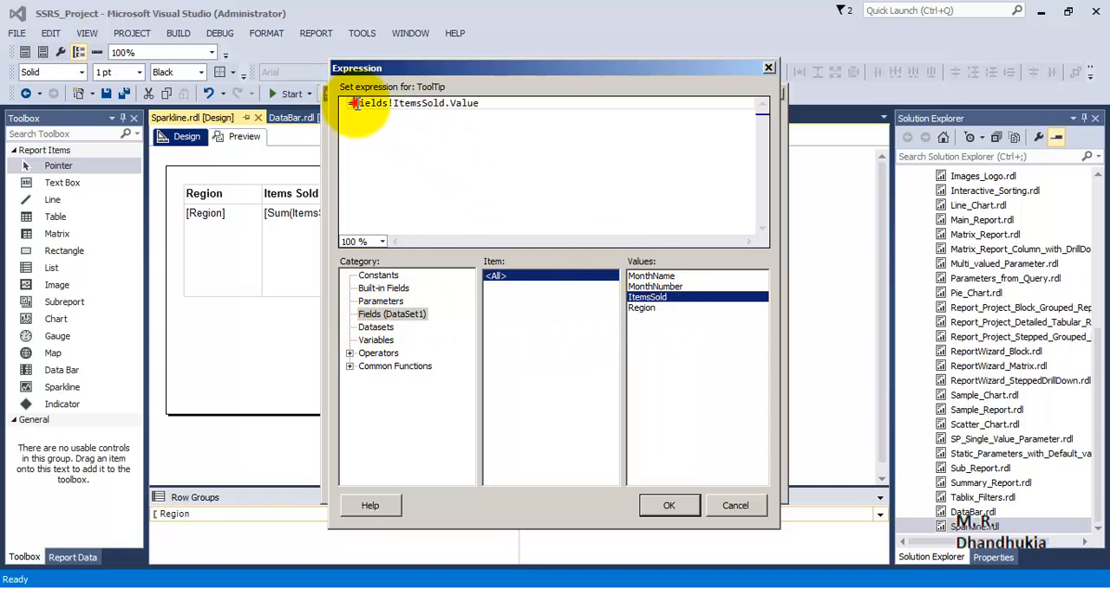
pyautogui.write('sum')
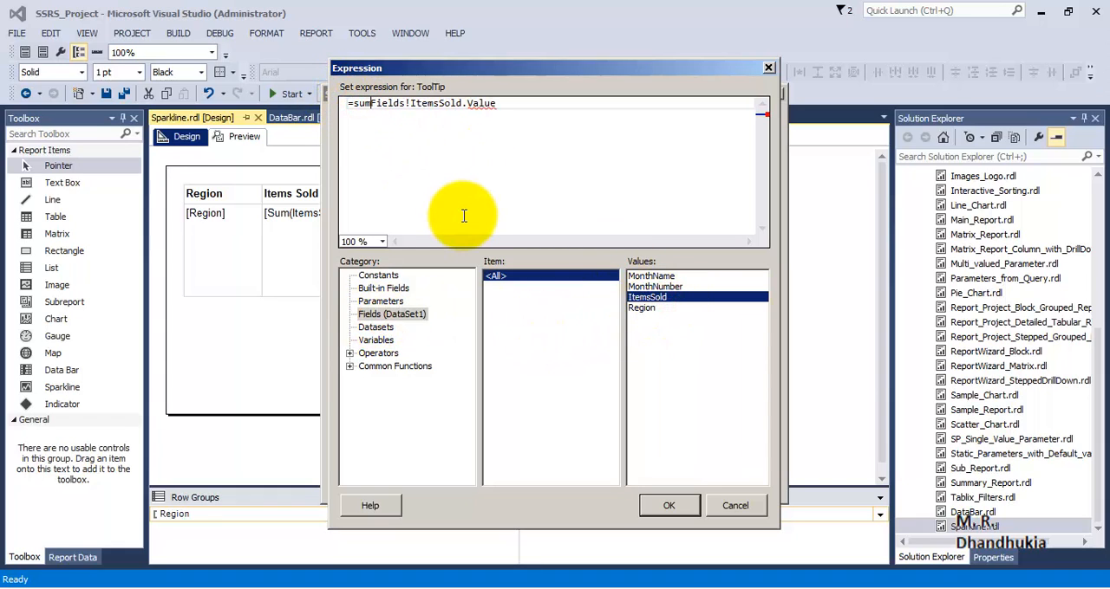
pyautogui.write('(')
pyautogui.write(')')
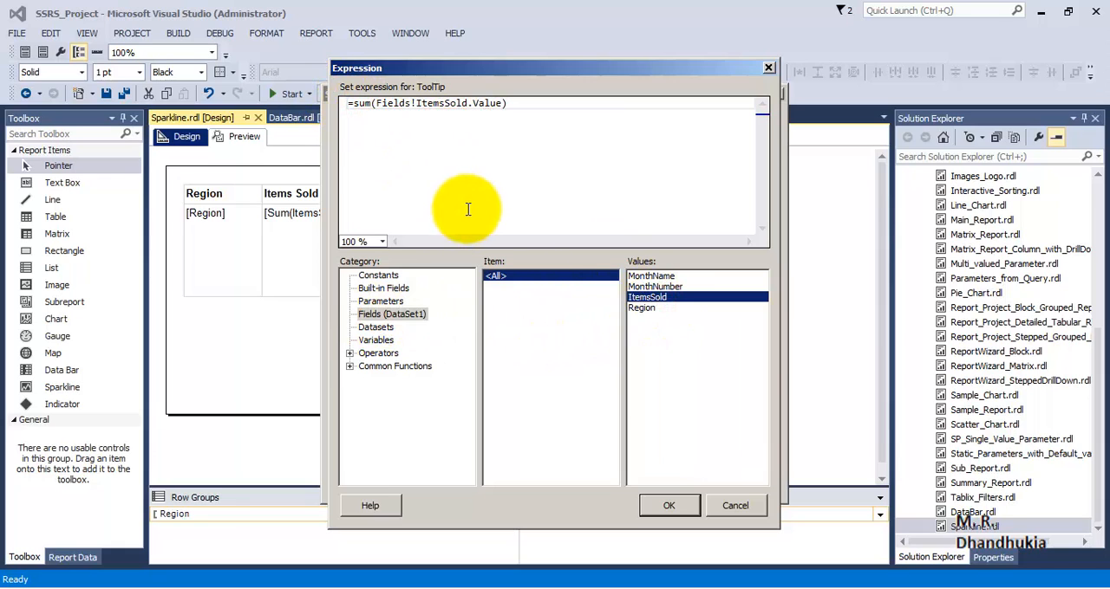
pyautogui.click(685, 508)
pyautogui.click(694, 492)
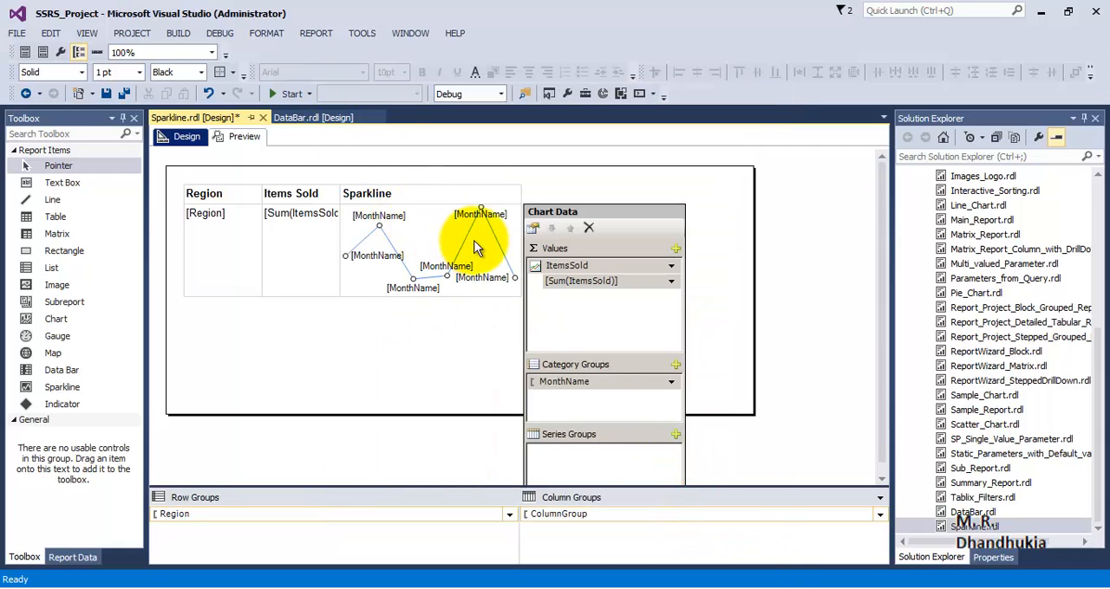
pyautogui.click(248, 132)
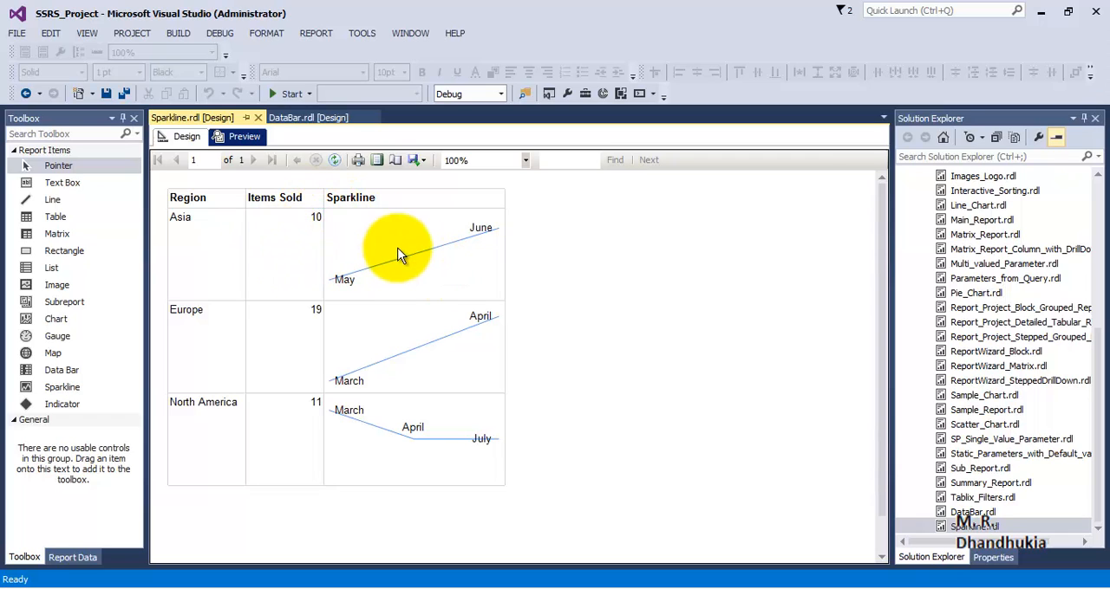
# Back in the design, change the sparkline type from Line to the basic pie shape and preview the report
pyautogui.click(189, 137)
pyautogui.click(454, 318)
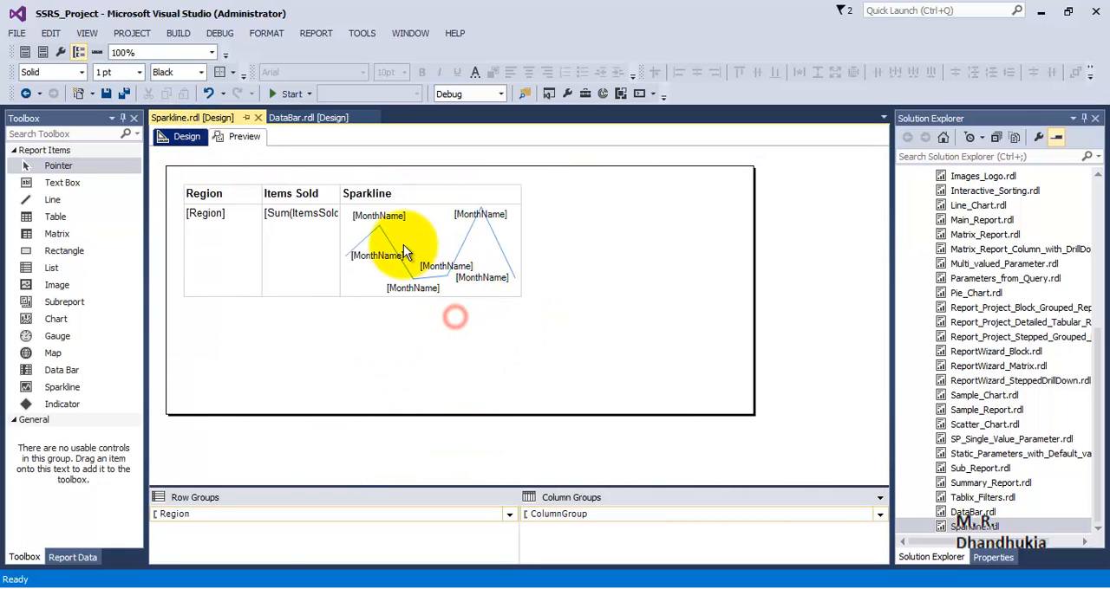
pyautogui.click(388, 243)
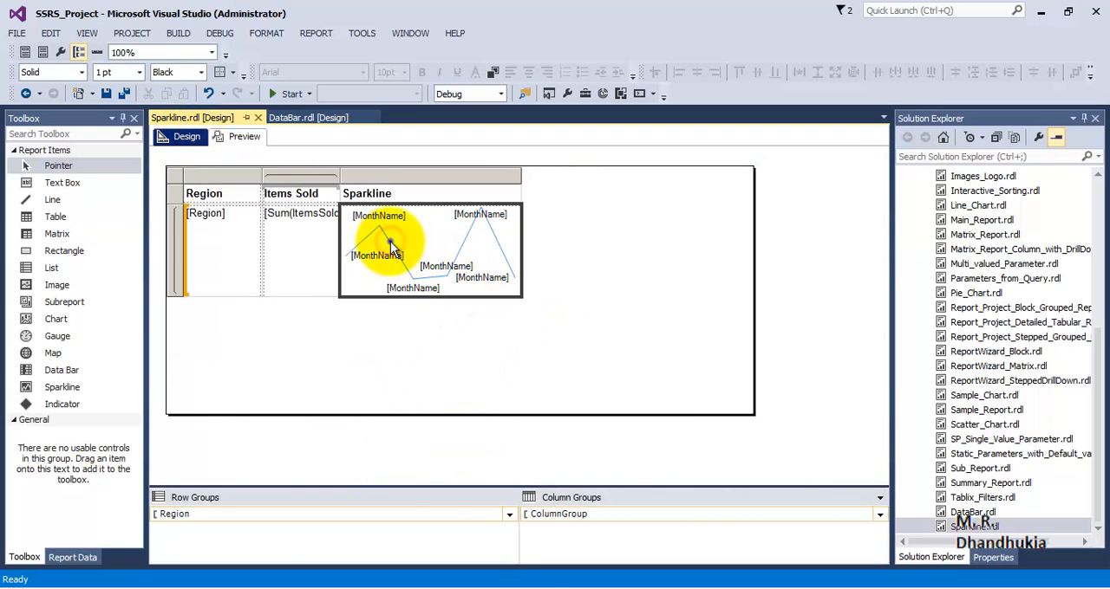
pyautogui.rightClick(390, 244)
pyautogui.click(469, 224)
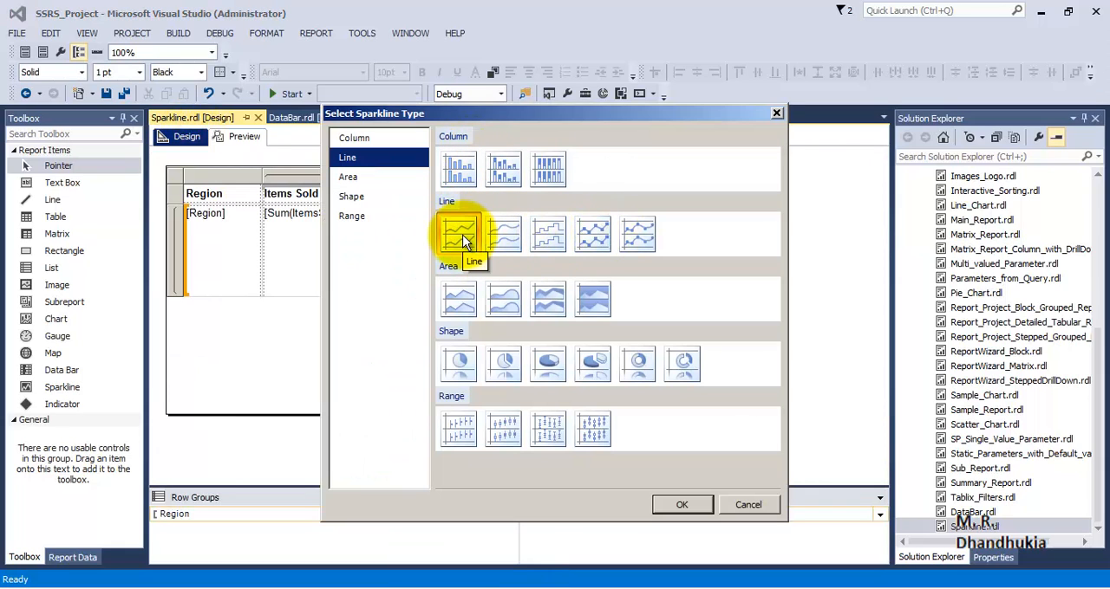
pyautogui.click(458, 362)
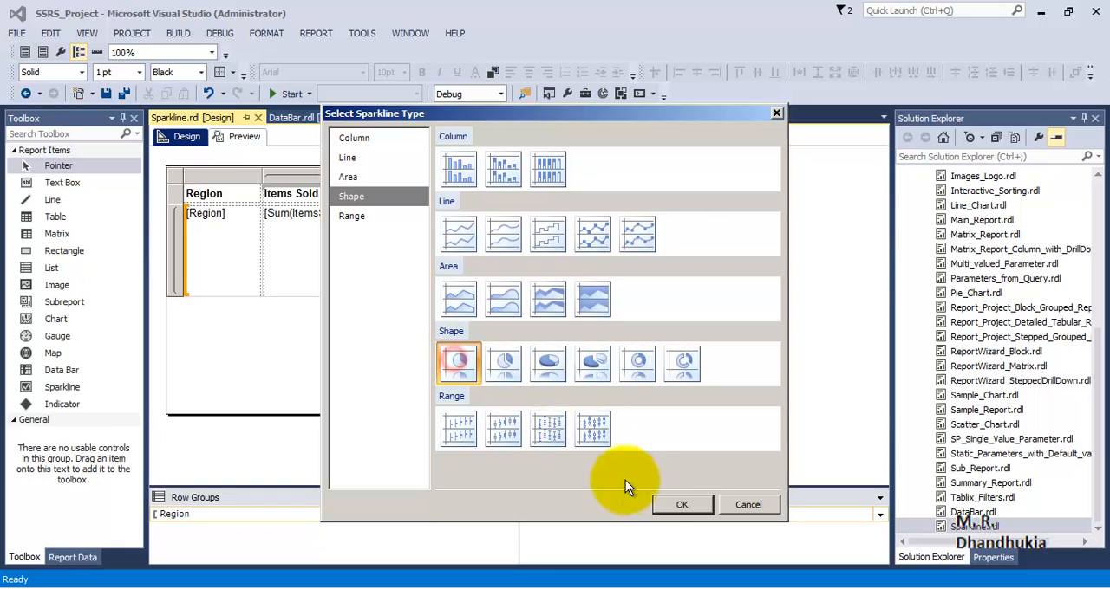
pyautogui.click(673, 508)
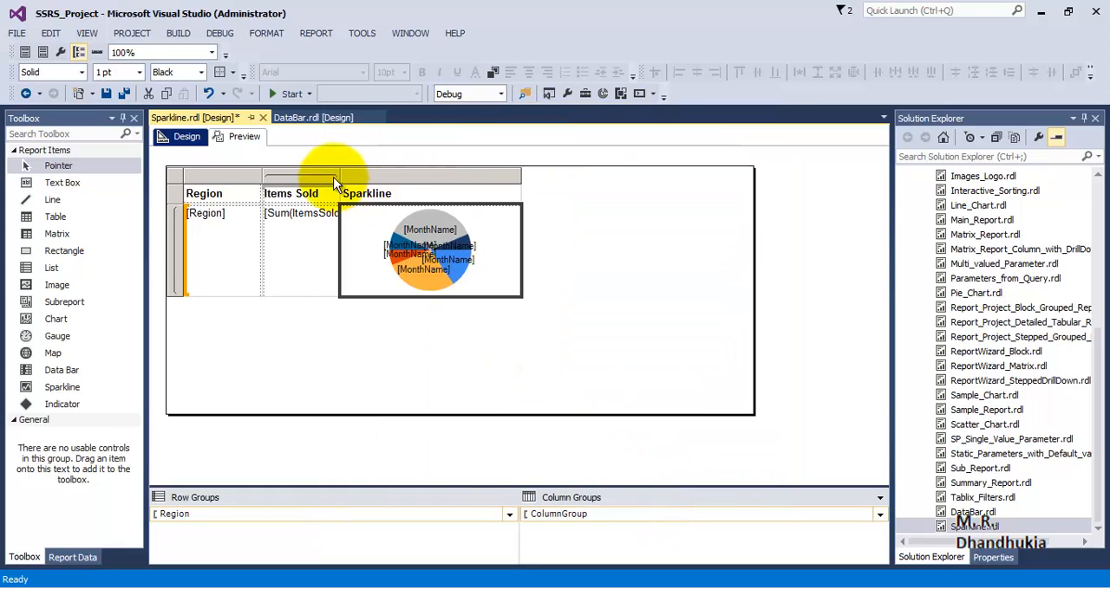
pyautogui.click(245, 137)
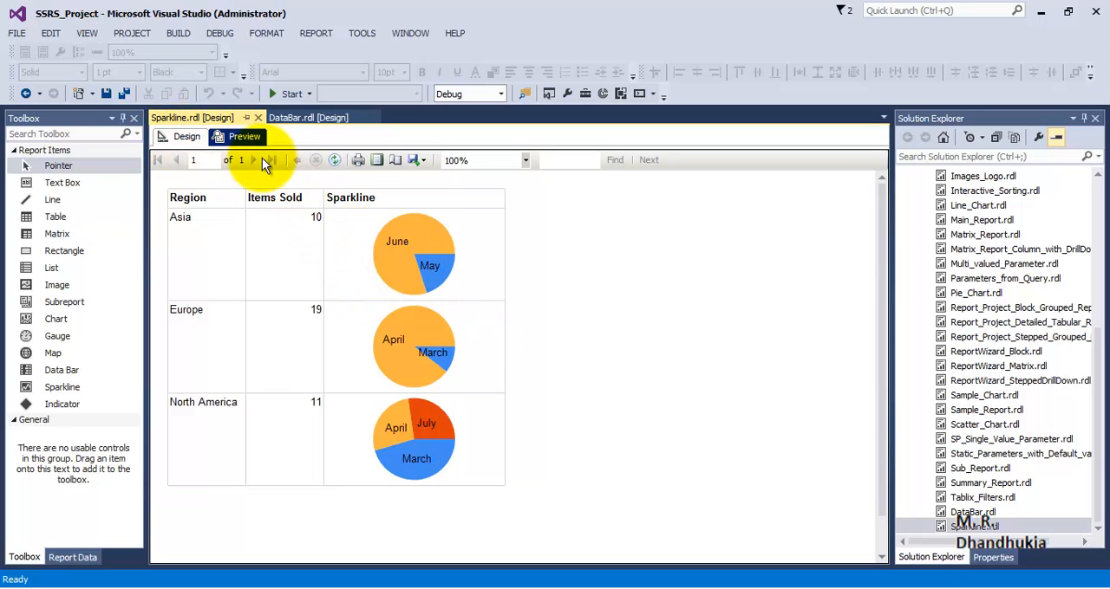
# Back in the design, make the Region data row slightly taller and widen the Sparkline column
pyautogui.click(184, 136)
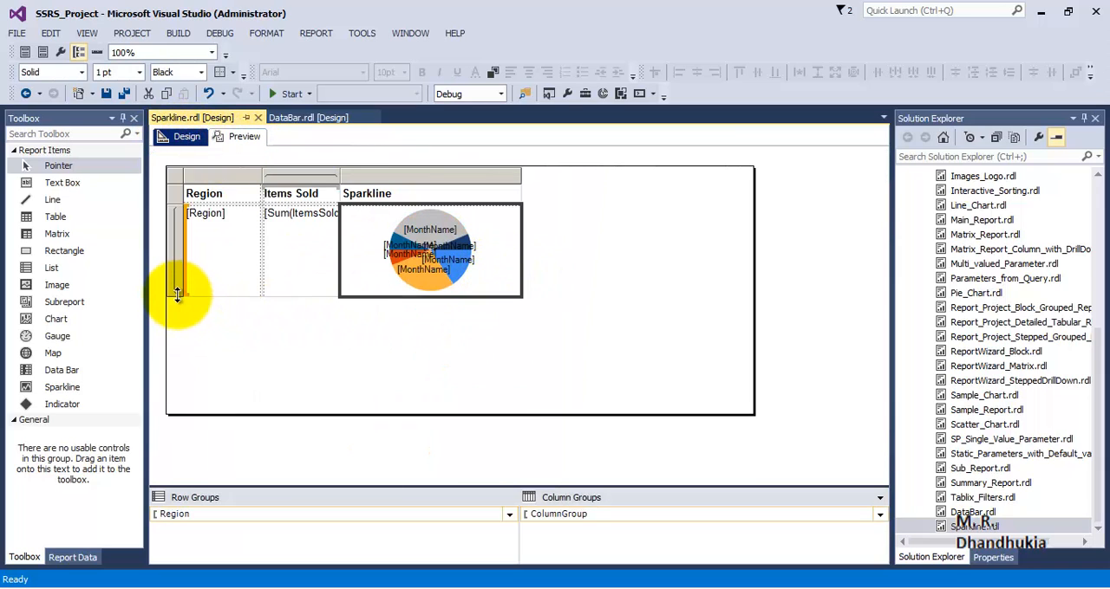
pyautogui.moveTo(173, 296); pyautogui.dragTo(178, 310)
pyautogui.moveTo(521, 174); pyautogui.dragTo(555, 174)
pyautogui.moveTo(178, 310); pyautogui.dragTo(178, 315)
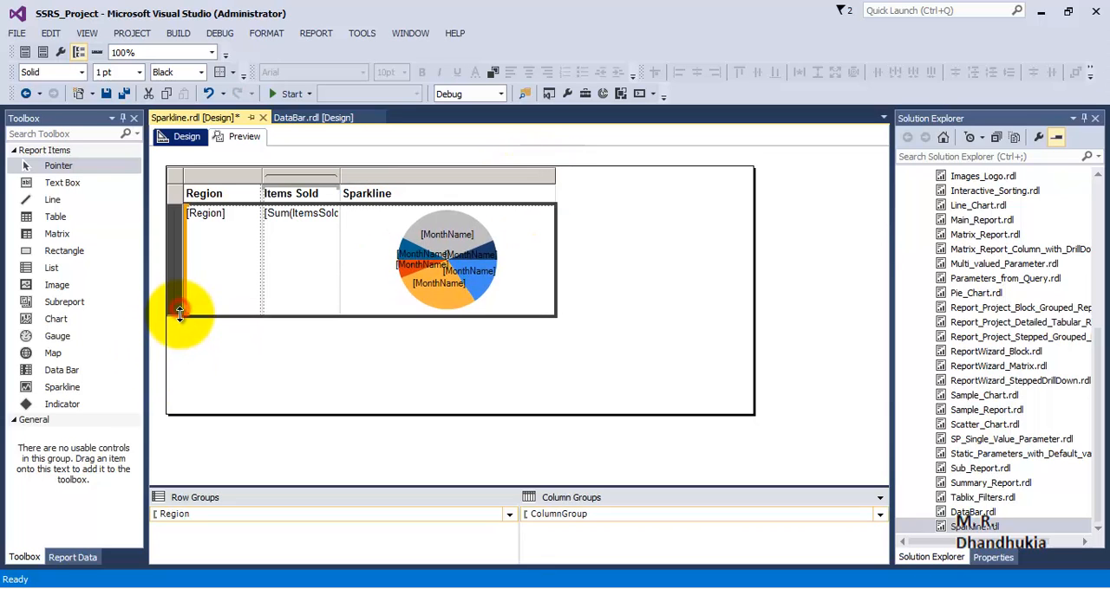
# Convert the pie sparkline to a full chart, delete its chart title, and preview the report
pyautogui.rightClick(469, 264)
pyautogui.click(513, 278)
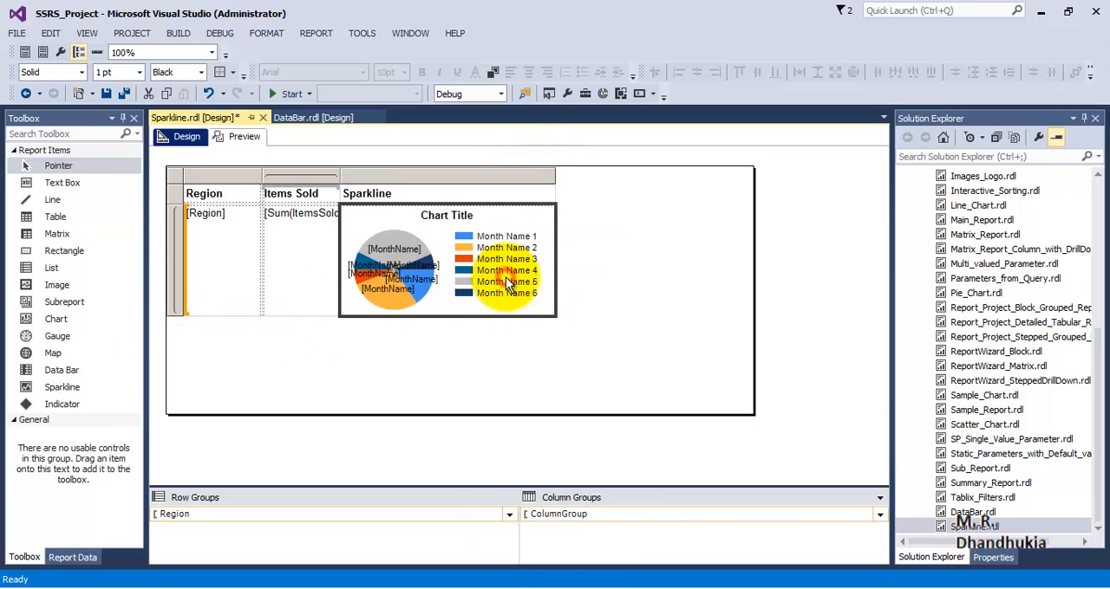
pyautogui.click(432, 220)
pyautogui.click(449, 217)
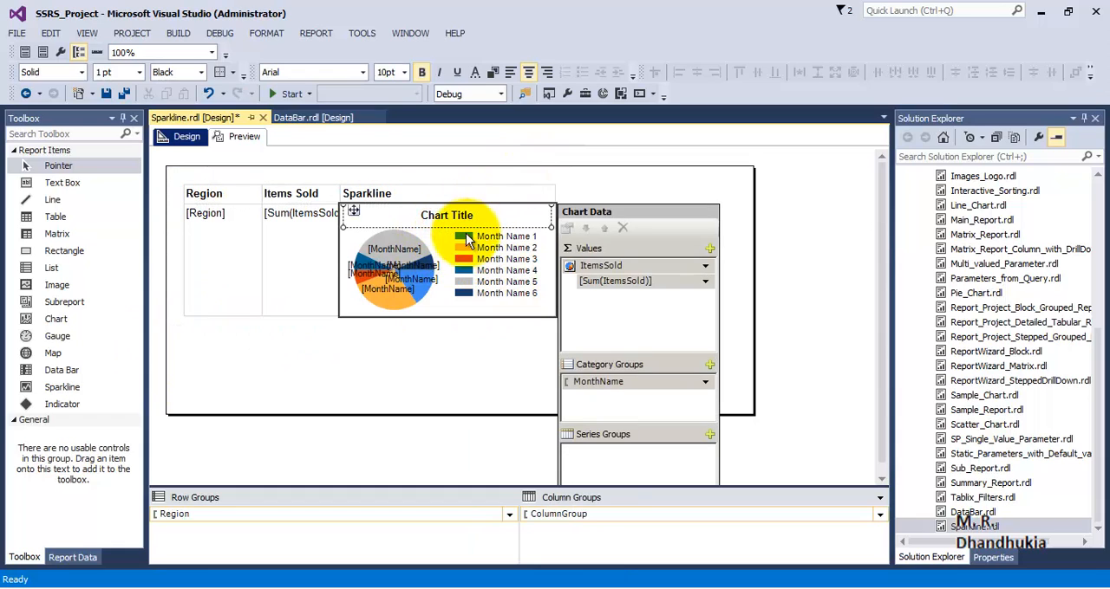
pyautogui.press('Delete')
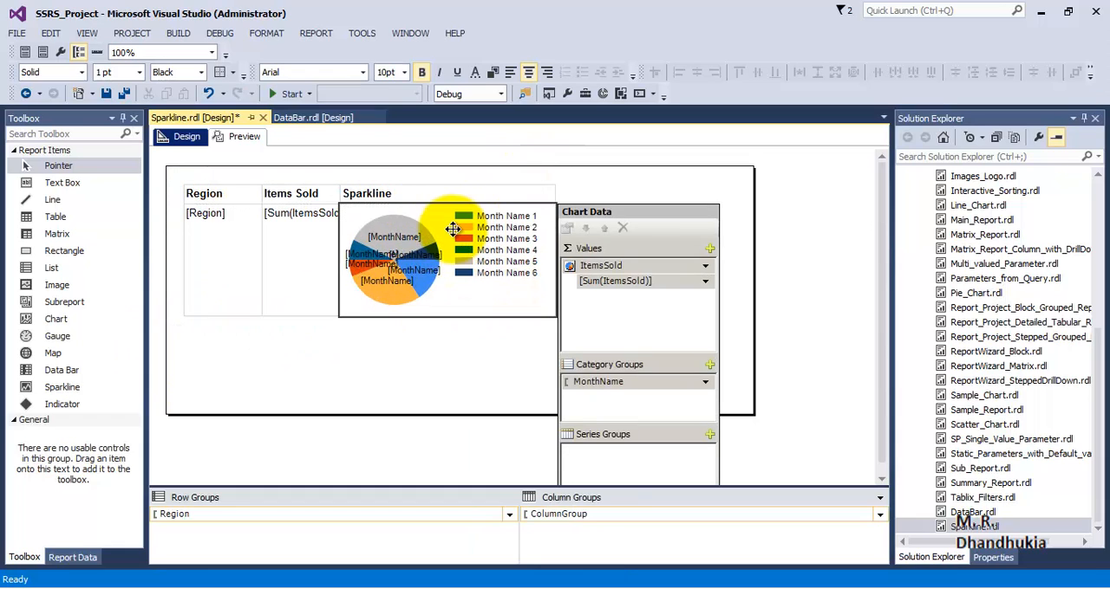
pyautogui.click(245, 136)
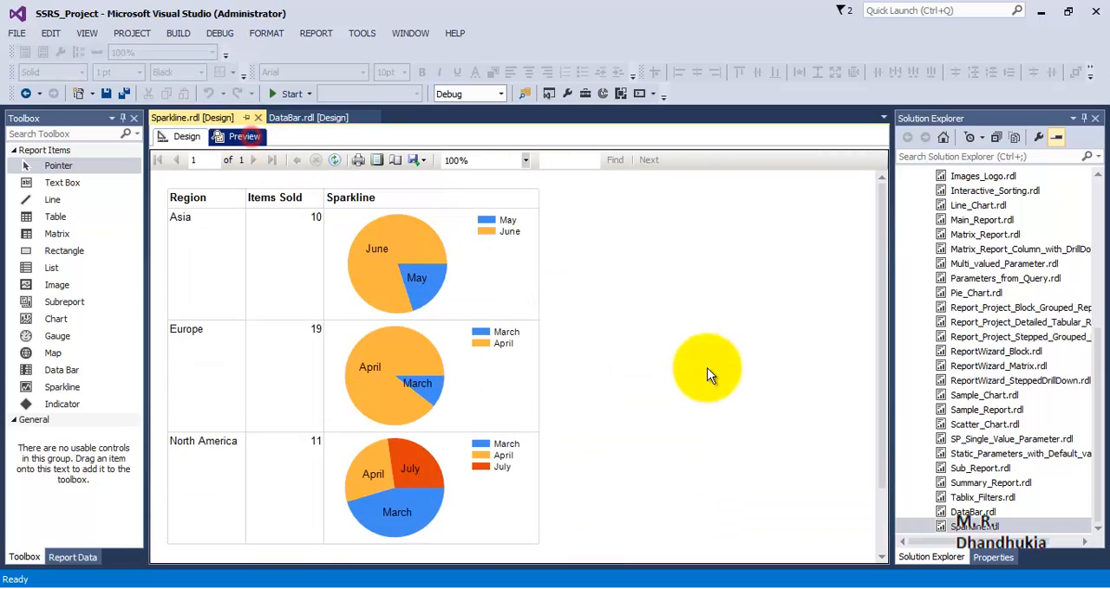